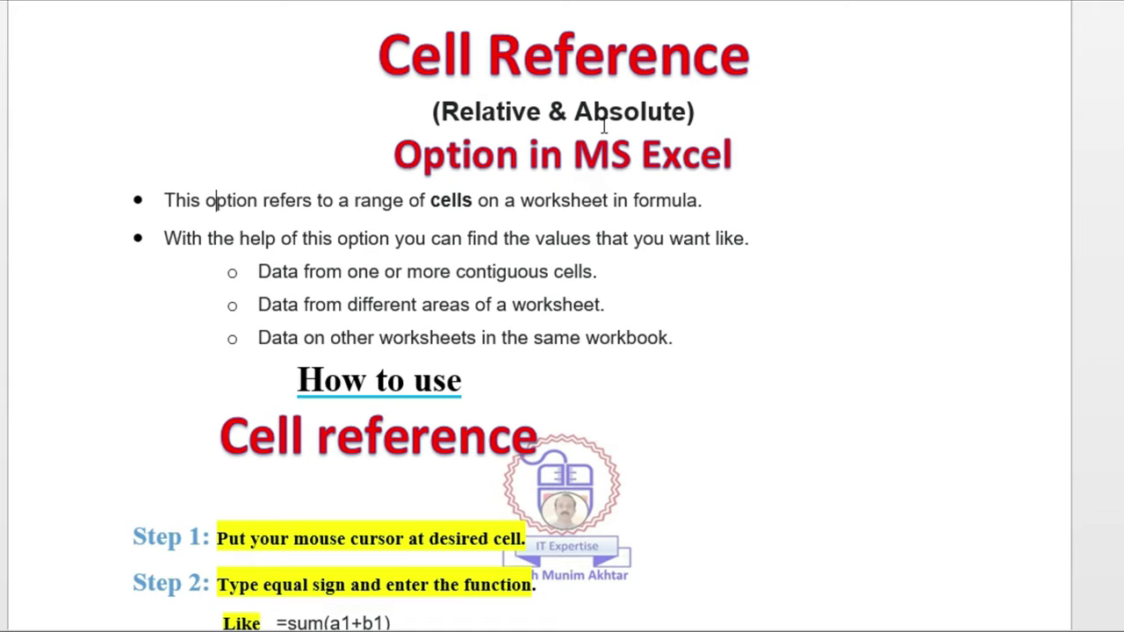
Scroll to the Steps section and highlight 'desired cell' in Step 1
{"action": "scroll", "coordinate": [342, 369], "scroll_direction": "down", "scroll_amount": 3}
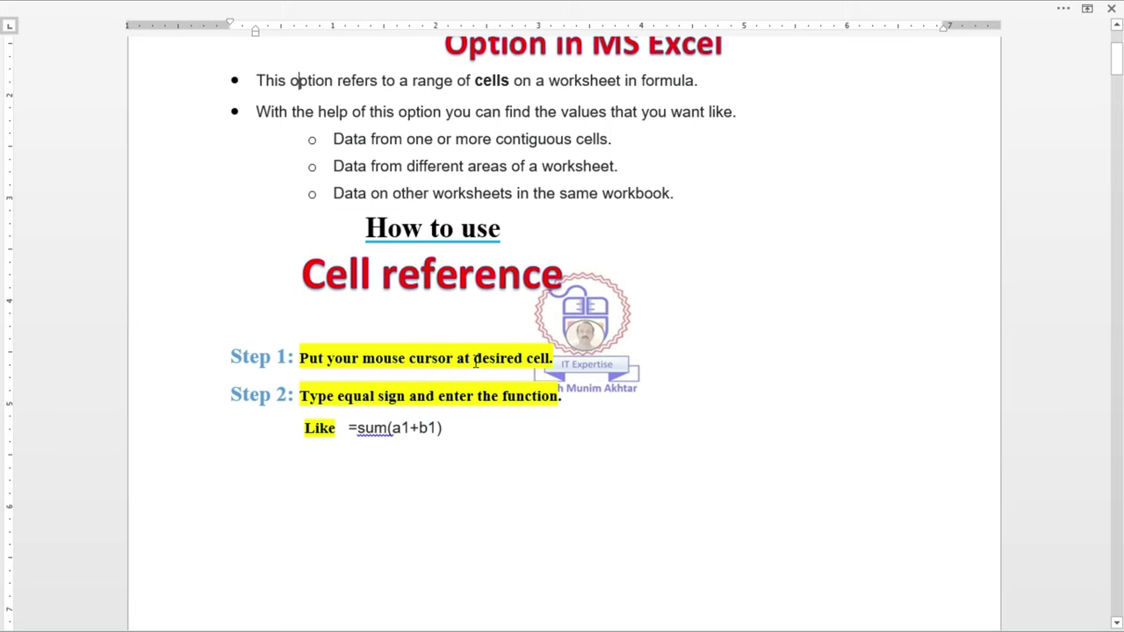
{"action": "left_click_drag", "start_coordinate": [475, 361], "coordinate": [548, 362]}
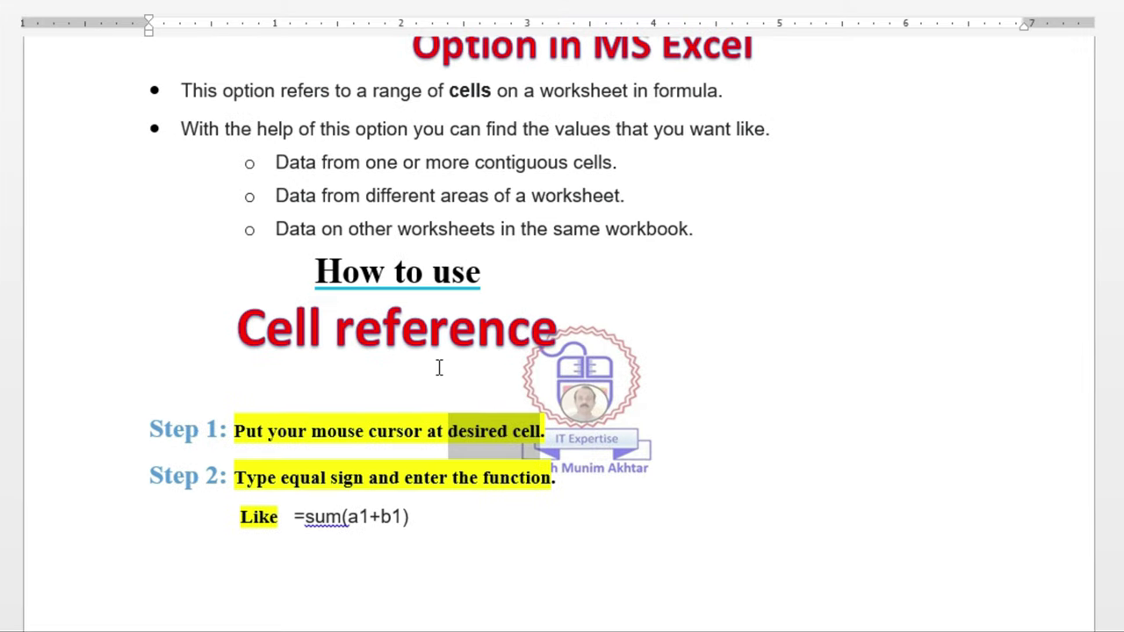
{"action": "left_click", "coordinate": [490, 444]}
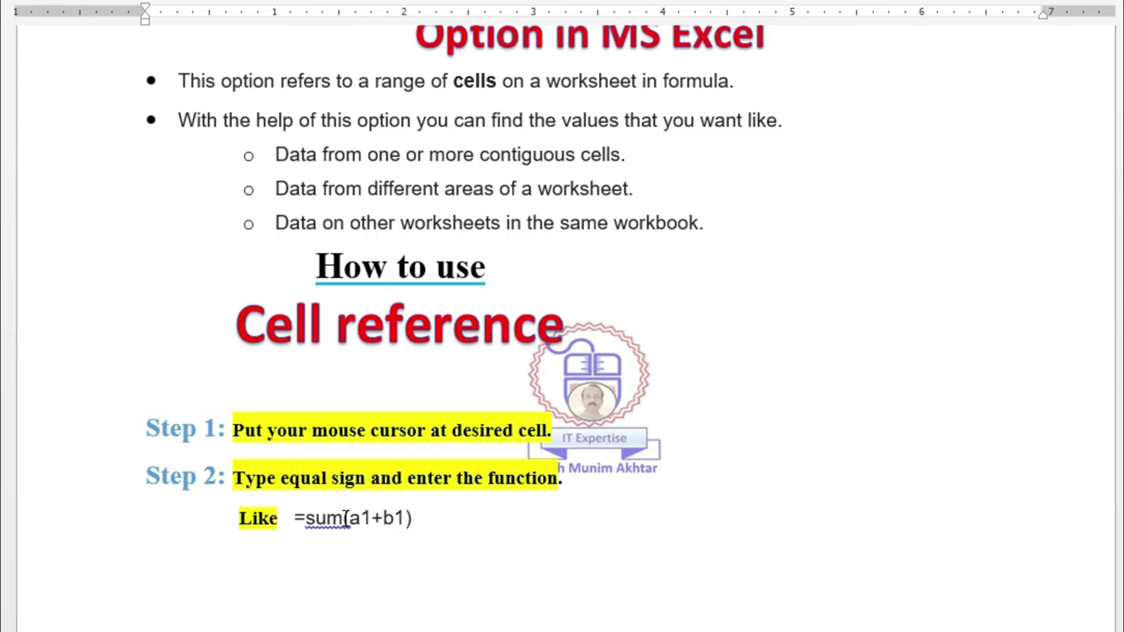
Select parts of the =sum(a1+b1) example, such as the 1 in a1
{"action": "left_click", "coordinate": [299, 518]}
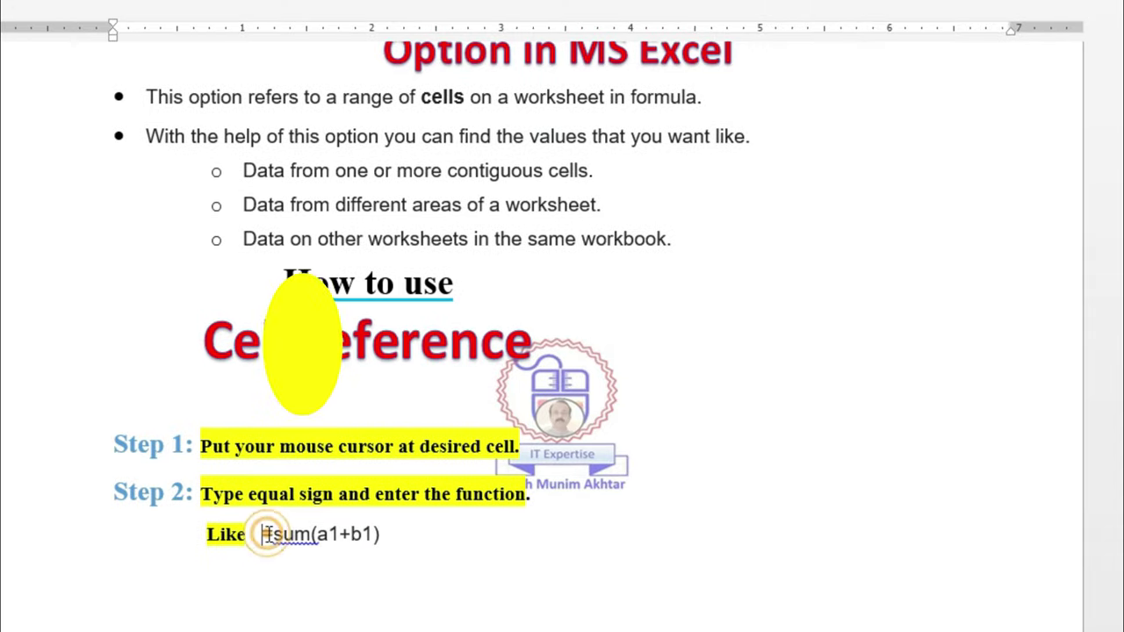
{"action": "left_click_drag", "start_coordinate": [339, 512], "coordinate": [352, 516]}
{"action": "left_click", "coordinate": [352, 516]}
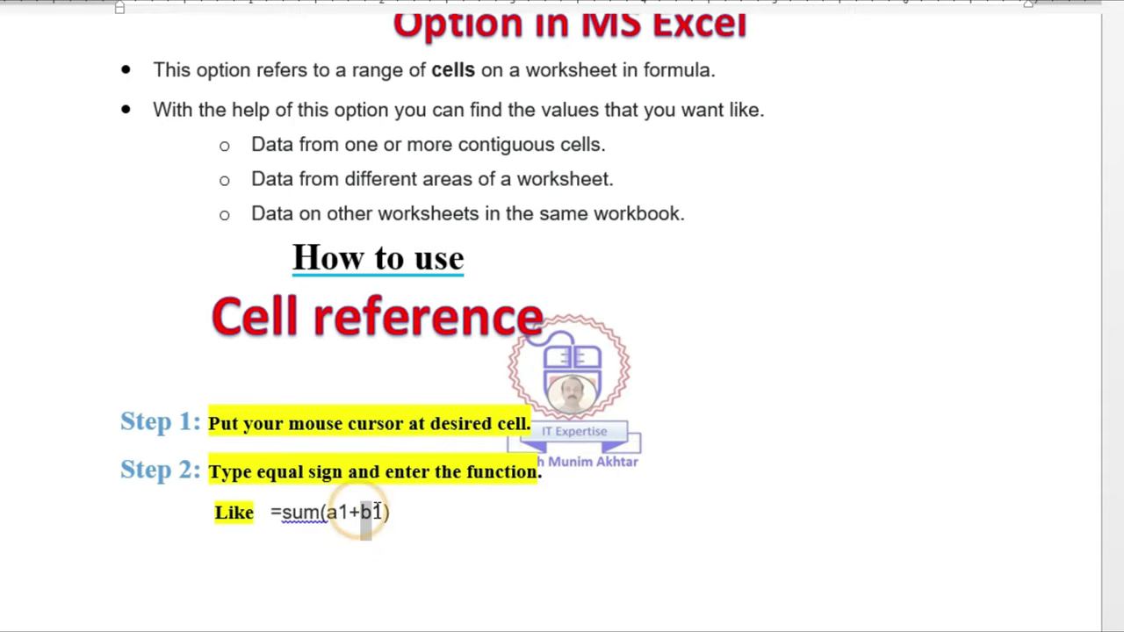
{"action": "left_click", "coordinate": [283, 512]}
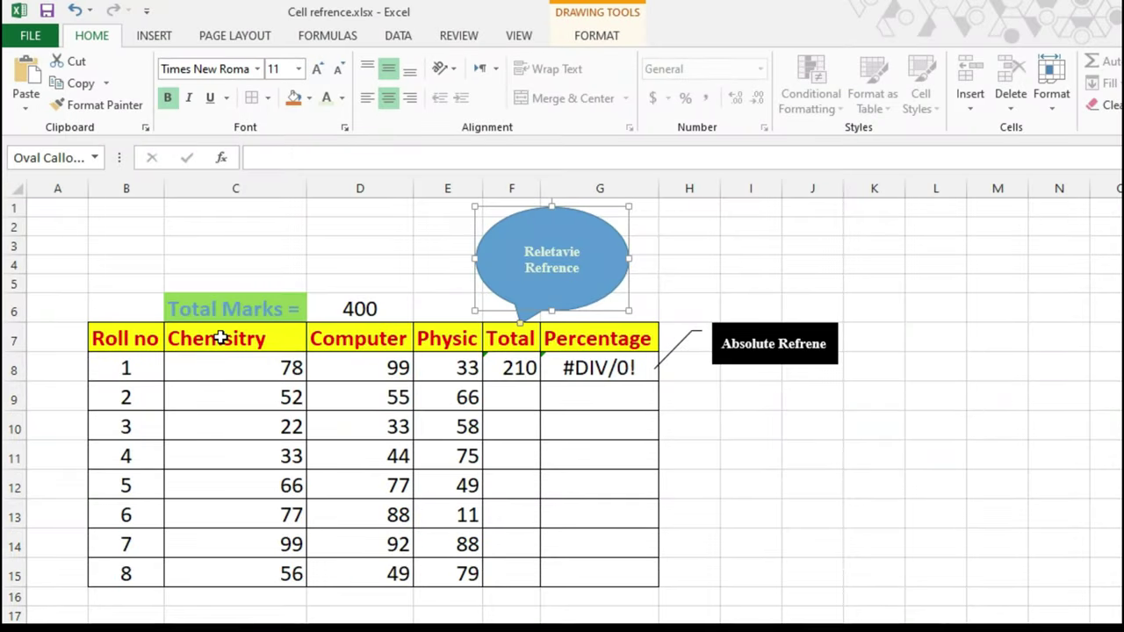
Clear roll 1's Total and Percentage results in F8:G8
{"action": "left_click", "coordinate": [122, 338]}
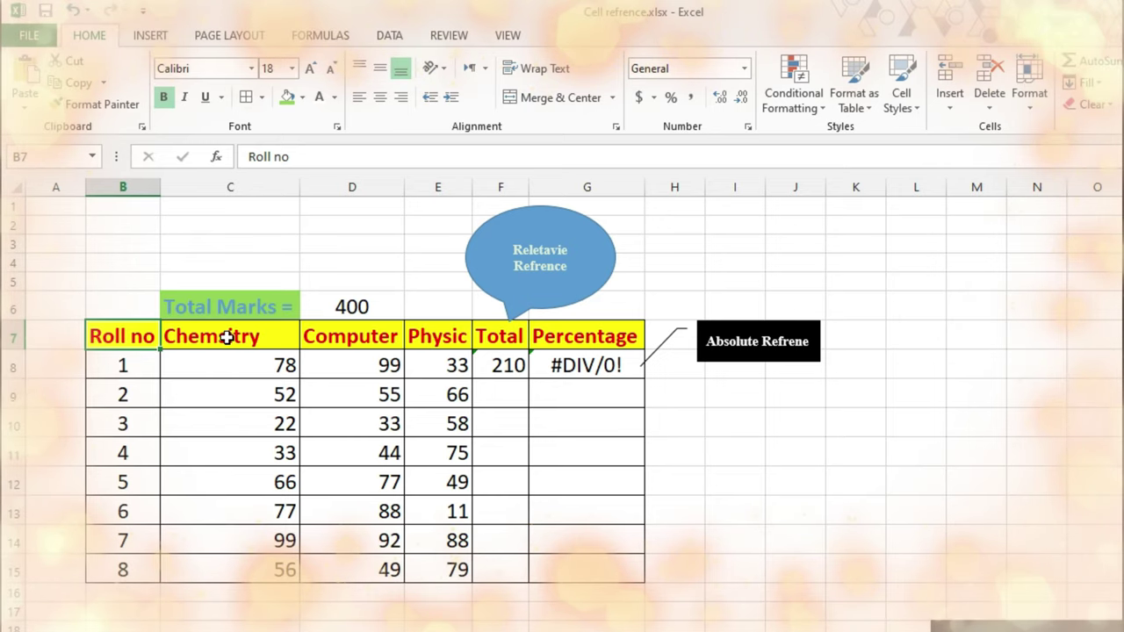
{"action": "left_click", "coordinate": [225, 339]}
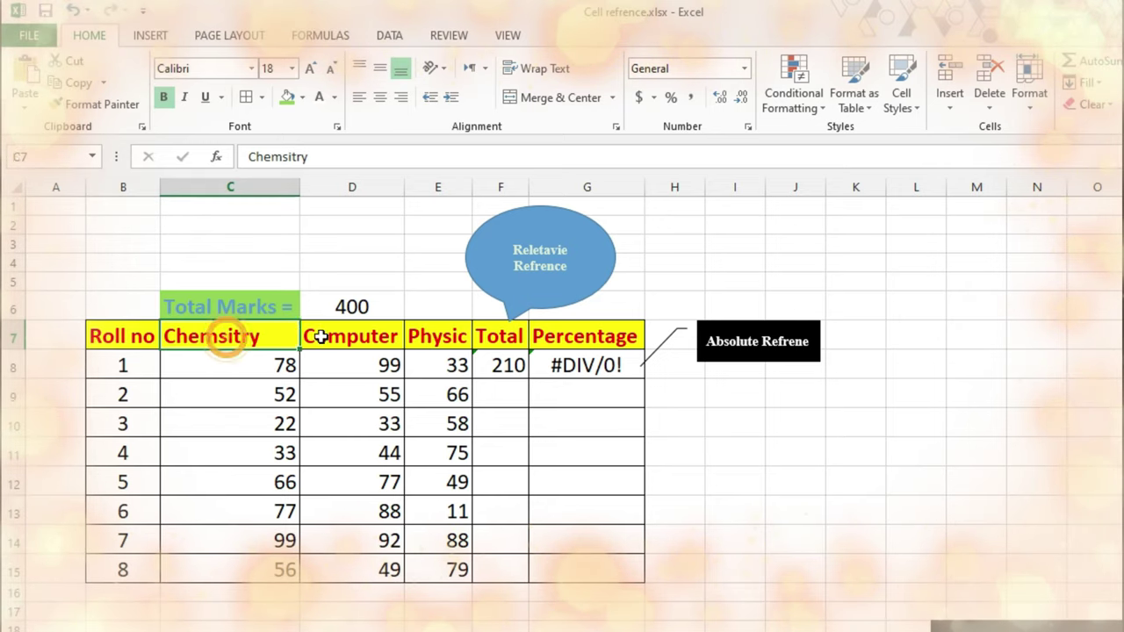
{"action": "left_click_drag", "start_coordinate": [321, 338], "coordinate": [435, 334]}
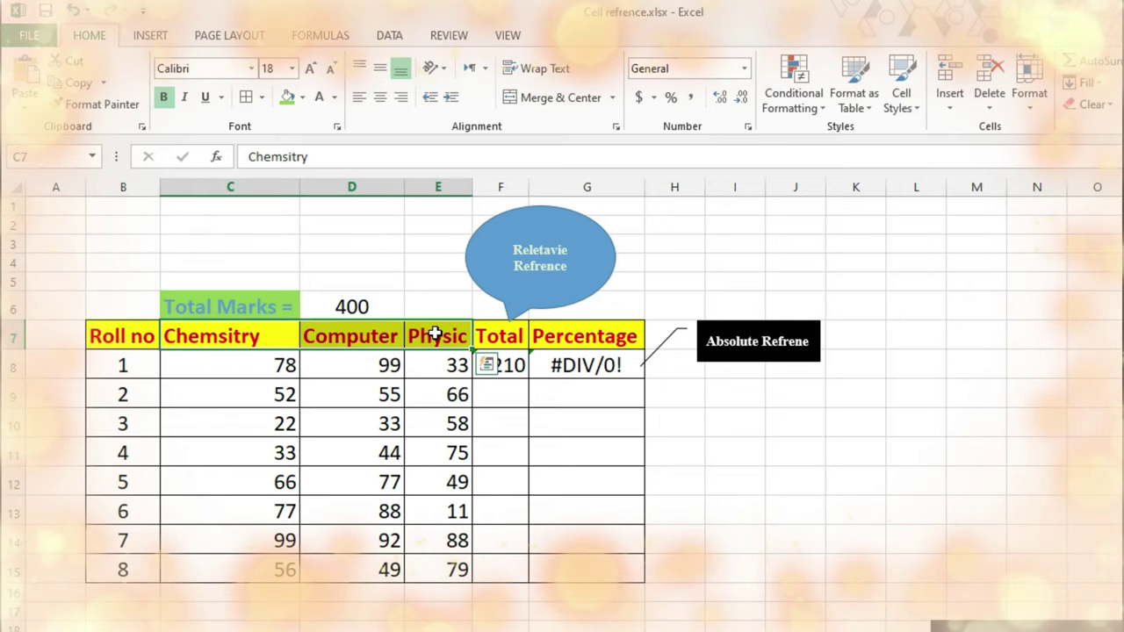
{"action": "left_click_drag", "start_coordinate": [496, 365], "coordinate": [625, 364]}
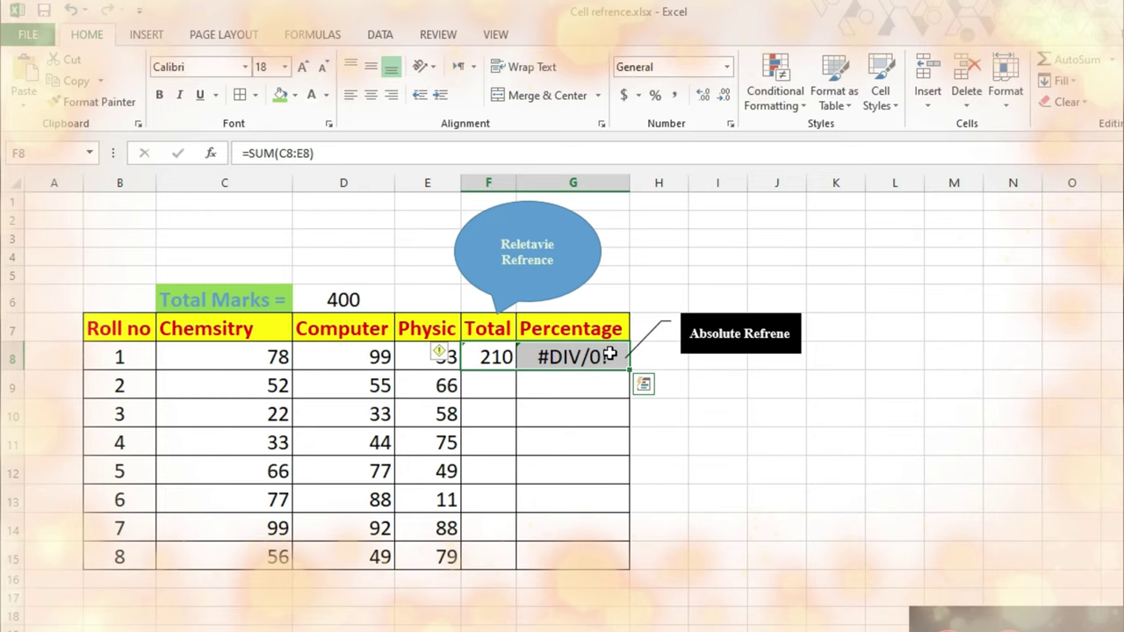
{"action": "key", "text": "Delete"}
Correct the callout to read 'Absolute Refrence' and enlarge it to fit one line
{"action": "left_click", "coordinate": [524, 275]}
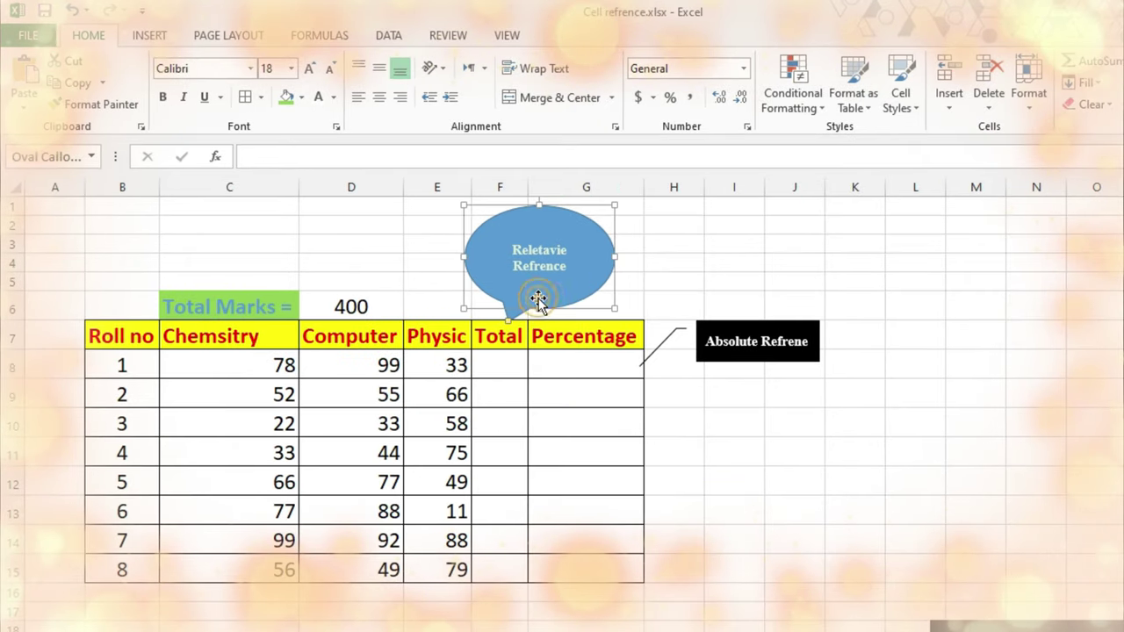
{"action": "left_click", "coordinate": [757, 339]}
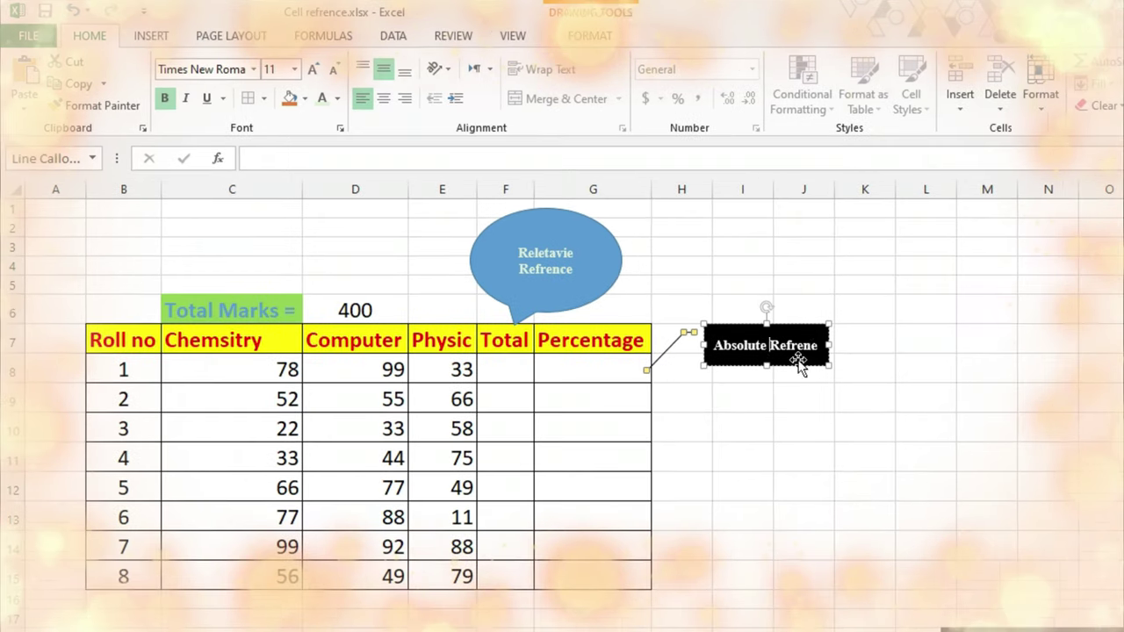
{"action": "type", "text": "c"}
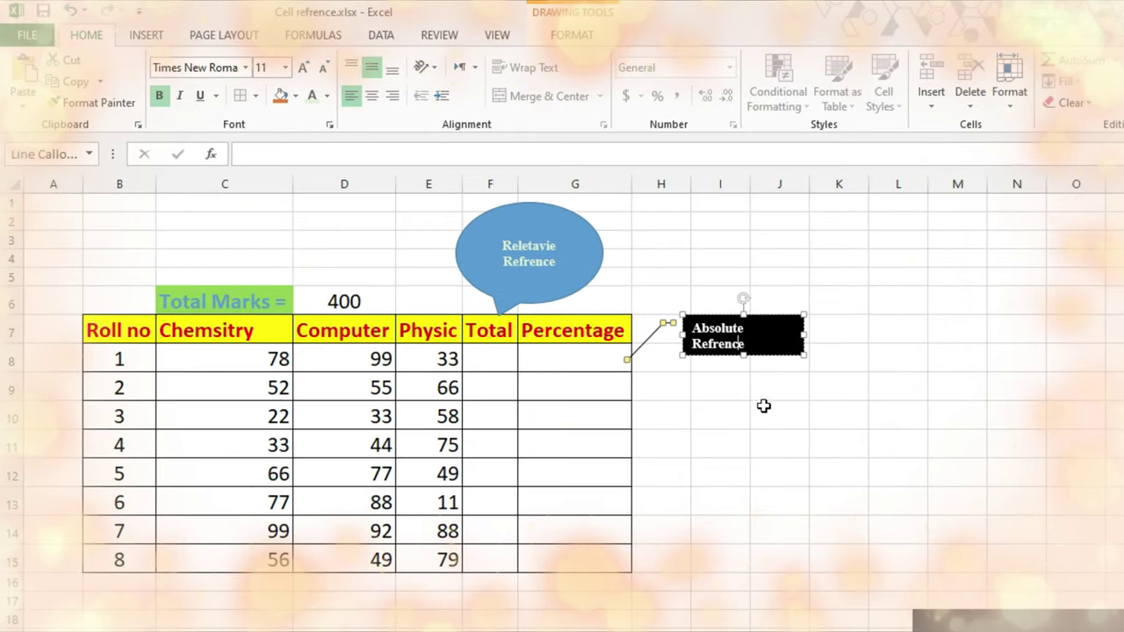
{"action": "left_click", "coordinate": [734, 417]}
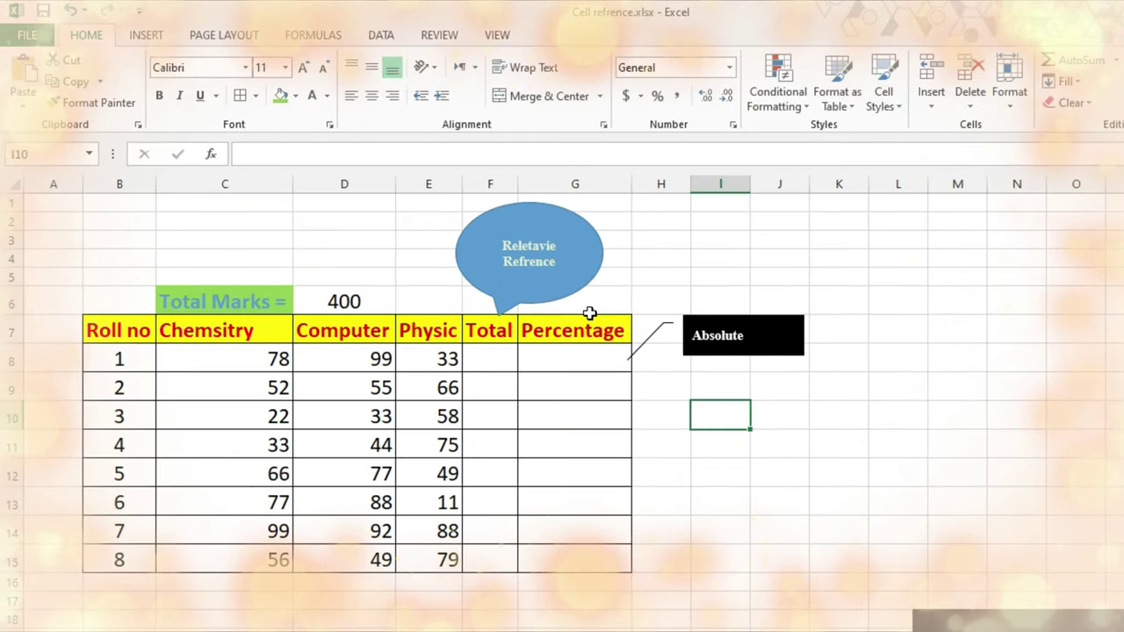
{"action": "left_click", "coordinate": [794, 355]}
{"action": "left_click_drag", "start_coordinate": [815, 360], "coordinate": [825, 374]}
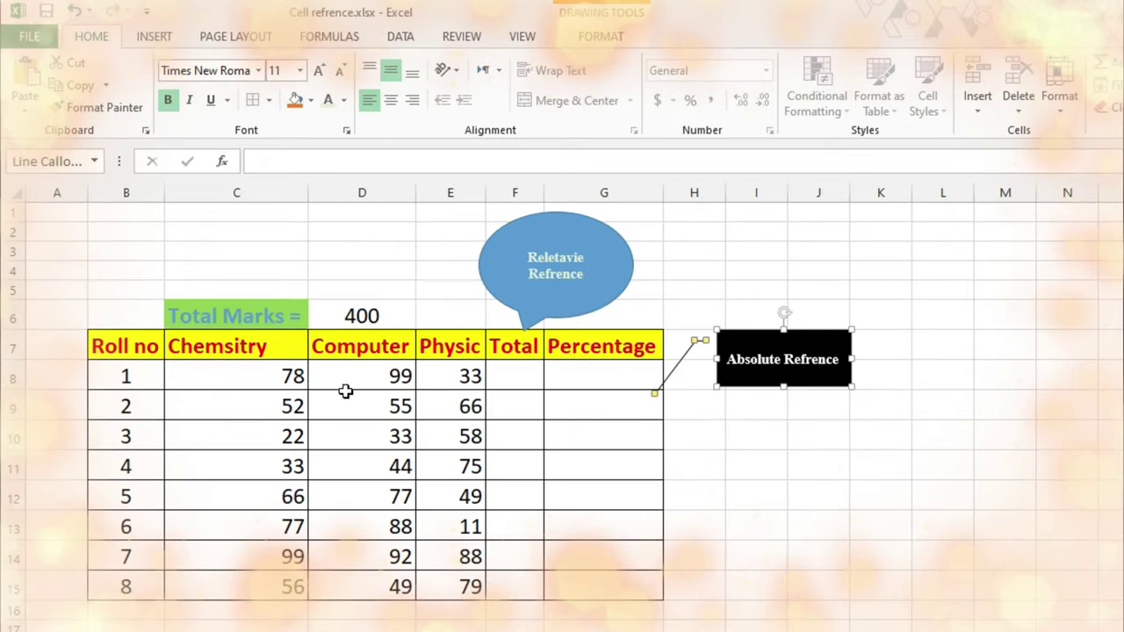
Narrow column C and select roll 1's marks in C8:E8
{"action": "left_click_drag", "start_coordinate": [302, 190], "coordinate": [290, 194]}
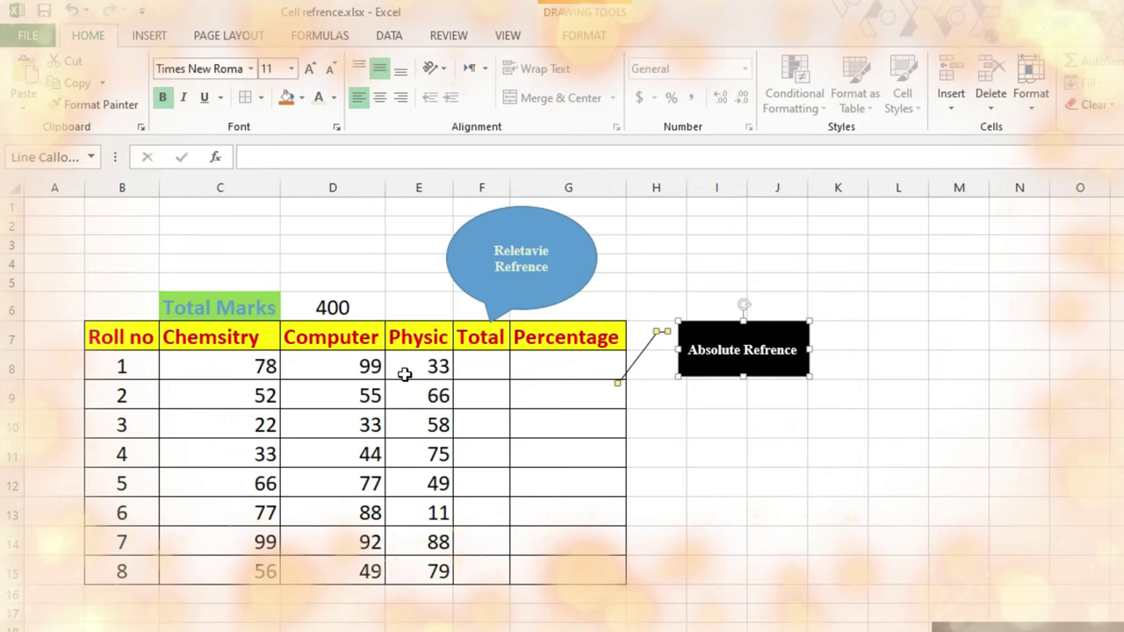
{"action": "left_click_drag", "start_coordinate": [250, 367], "coordinate": [427, 363]}
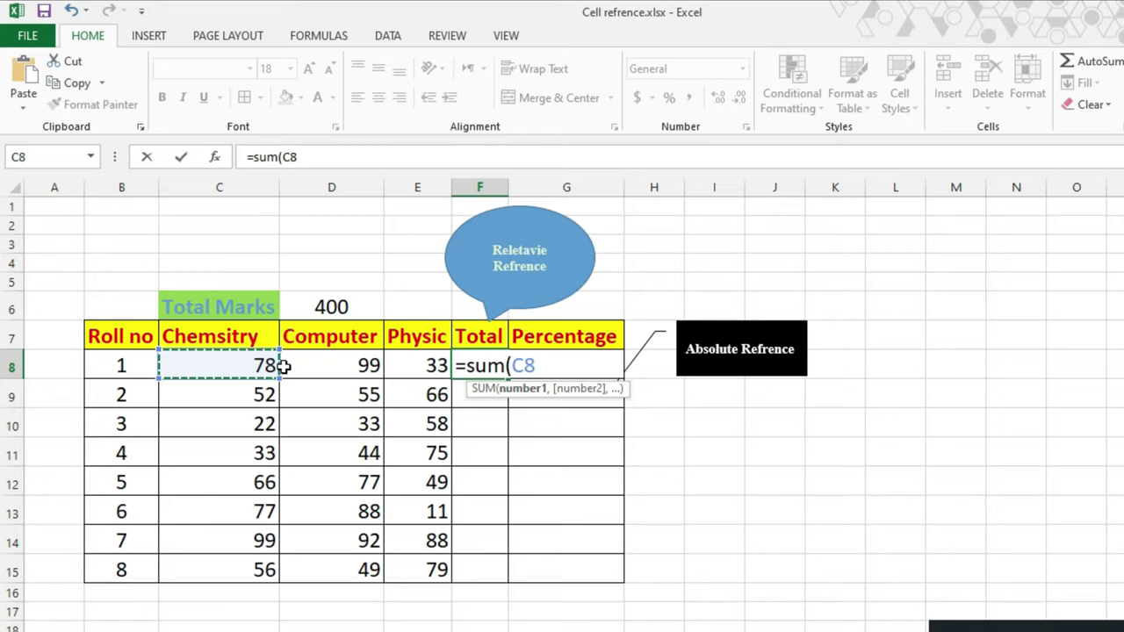
Complete F8's formula as =sum(C8:E8) so roll 1's total shows 210
{"action": "left_click_drag", "start_coordinate": [289, 363], "coordinate": [386, 361]}
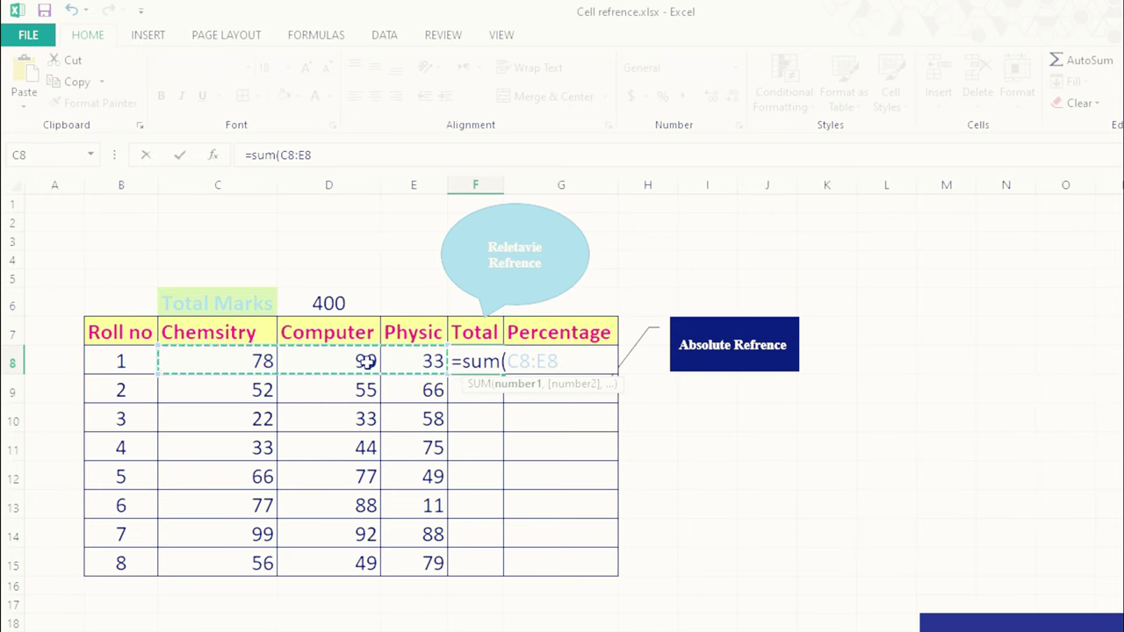
{"action": "type", "text": ")"}
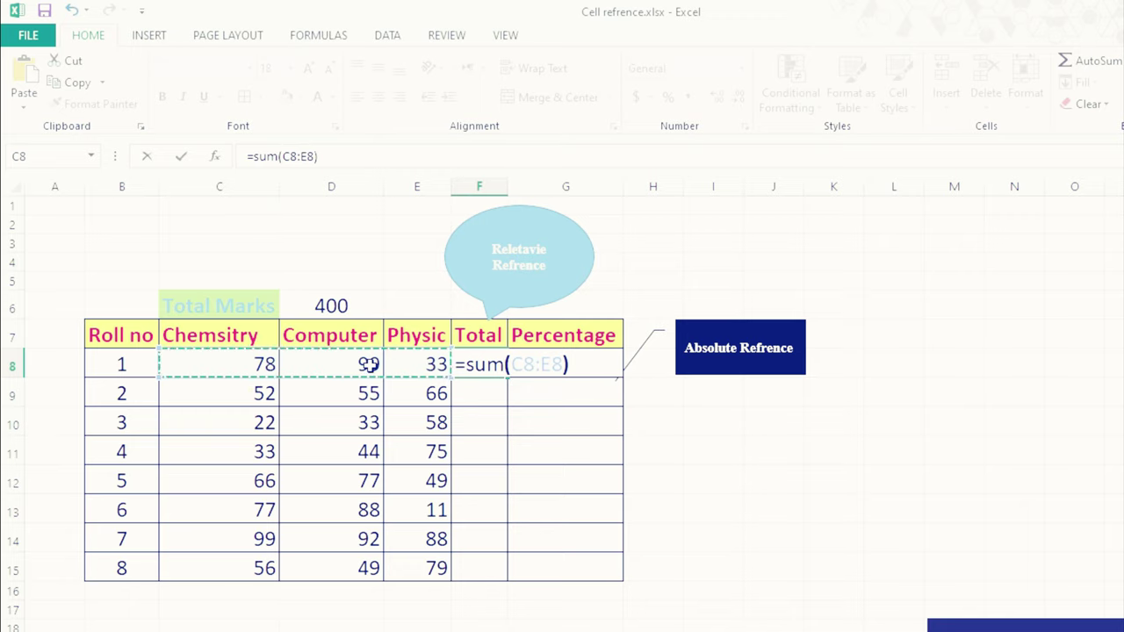
{"action": "key", "text": "Return"}
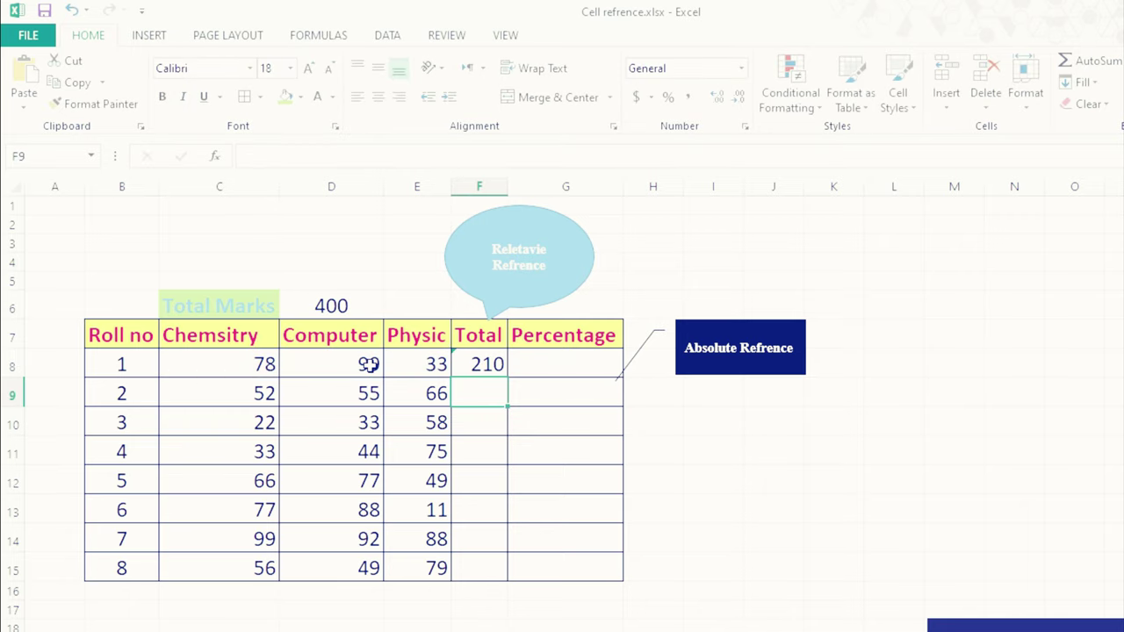
{"action": "left_click", "coordinate": [285, 369]}
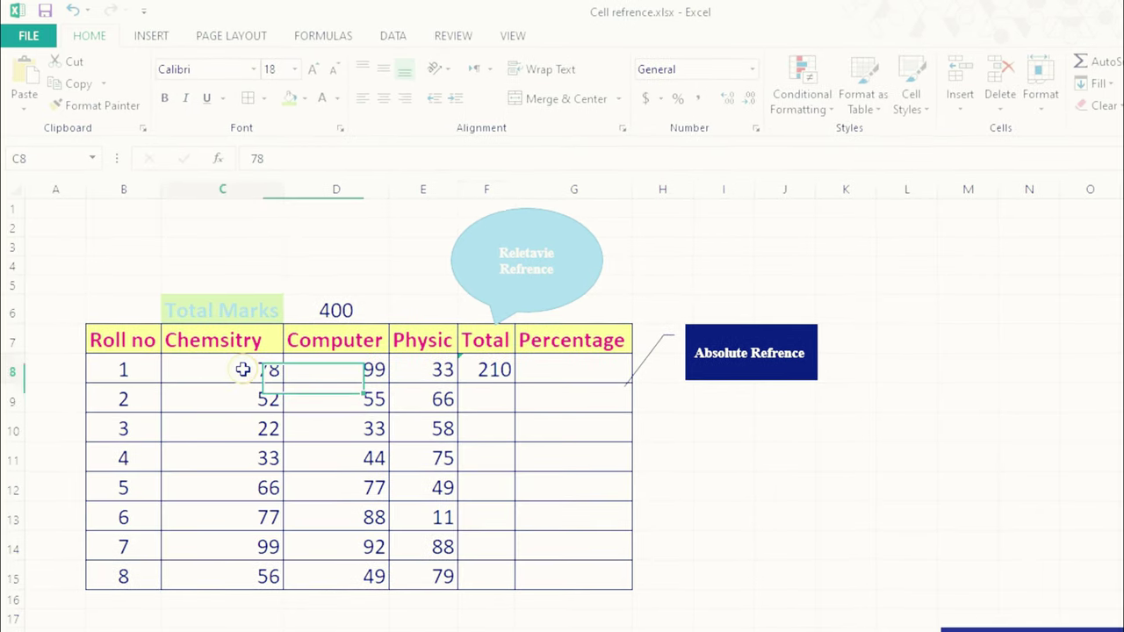
{"action": "left_click", "coordinate": [245, 369]}
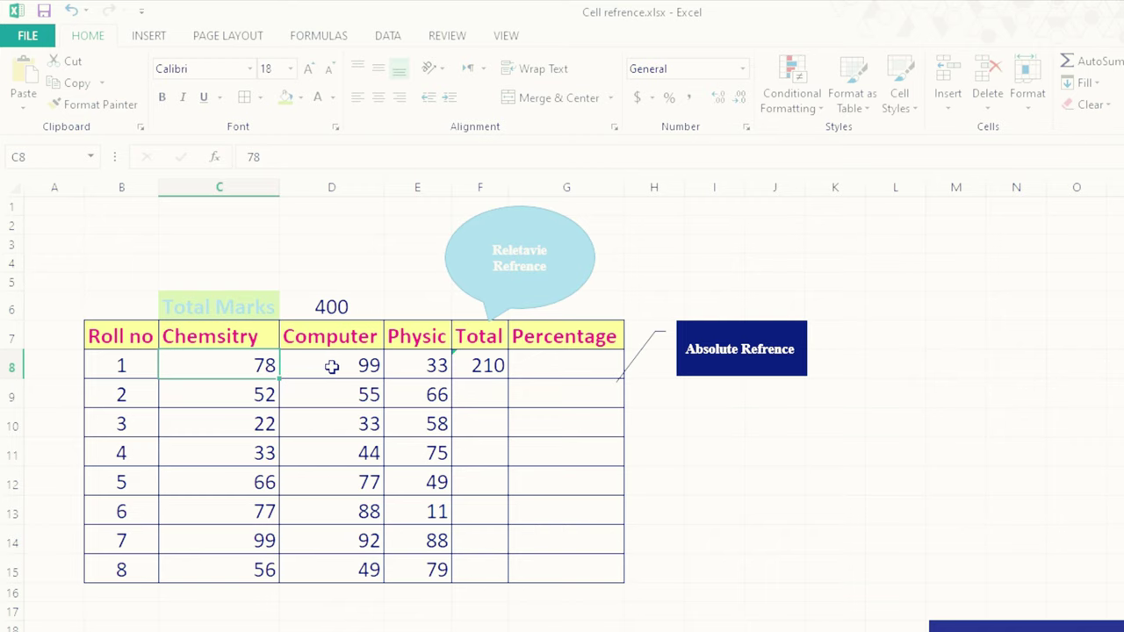
{"action": "left_click", "coordinate": [347, 365]}
{"action": "left_click", "coordinate": [434, 364]}
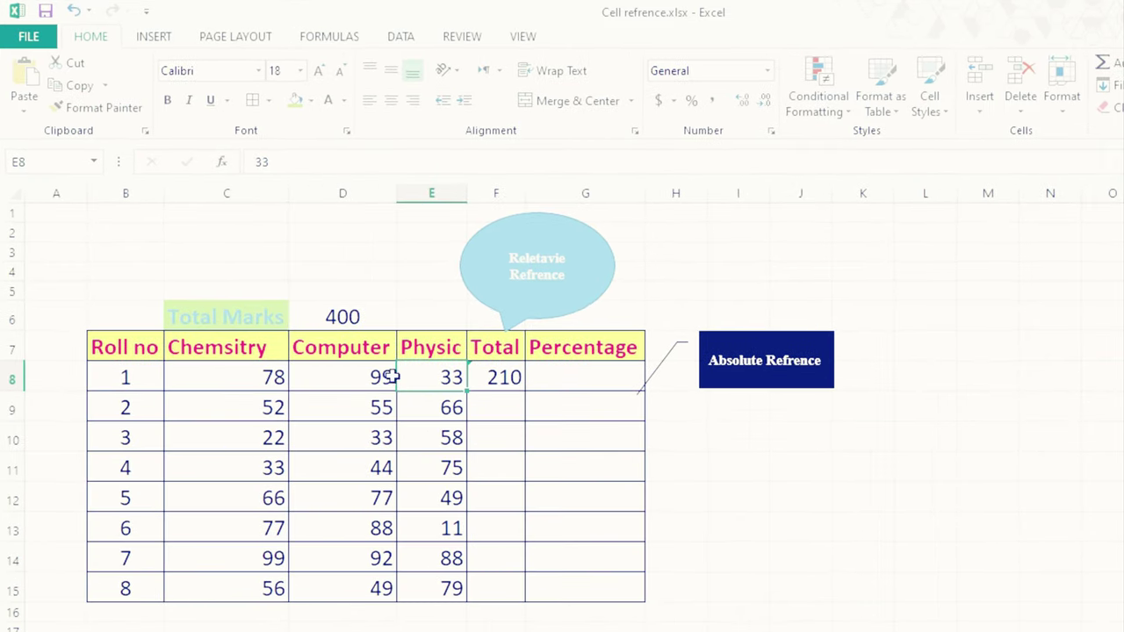
{"action": "left_click_drag", "start_coordinate": [248, 377], "coordinate": [391, 374]}
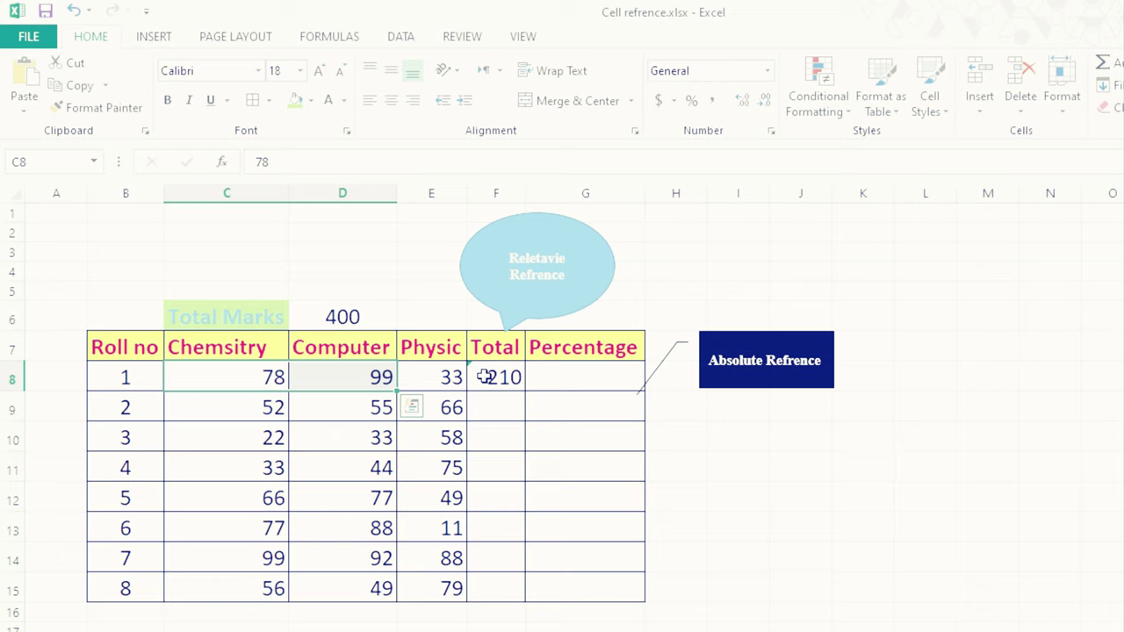
{"action": "left_click", "coordinate": [500, 377]}
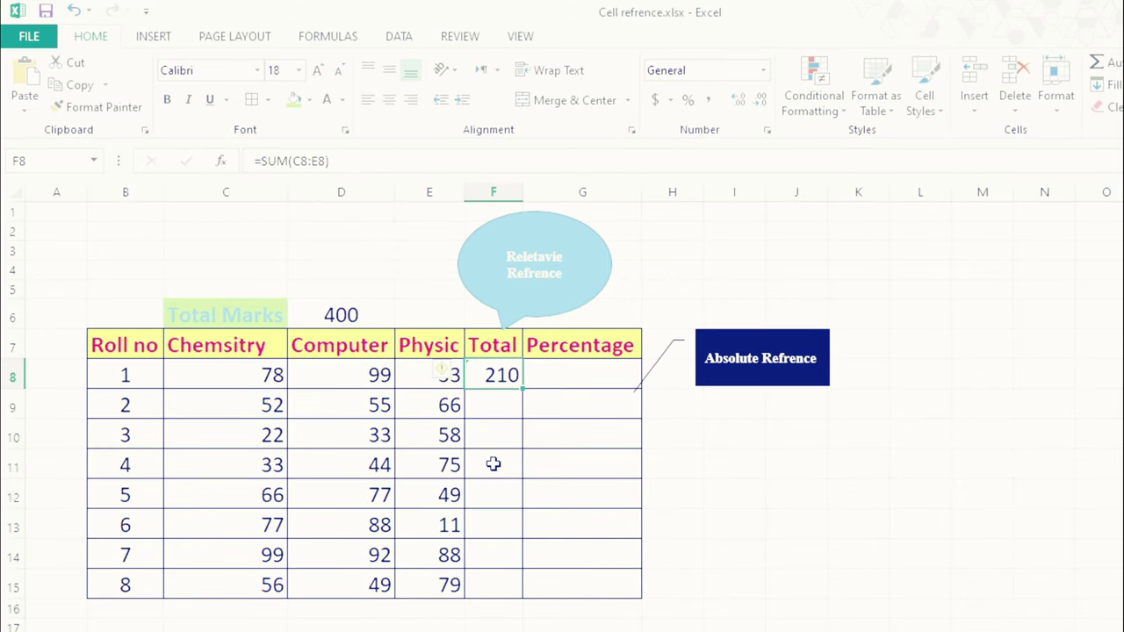
{"action": "left_click", "coordinate": [461, 436]}
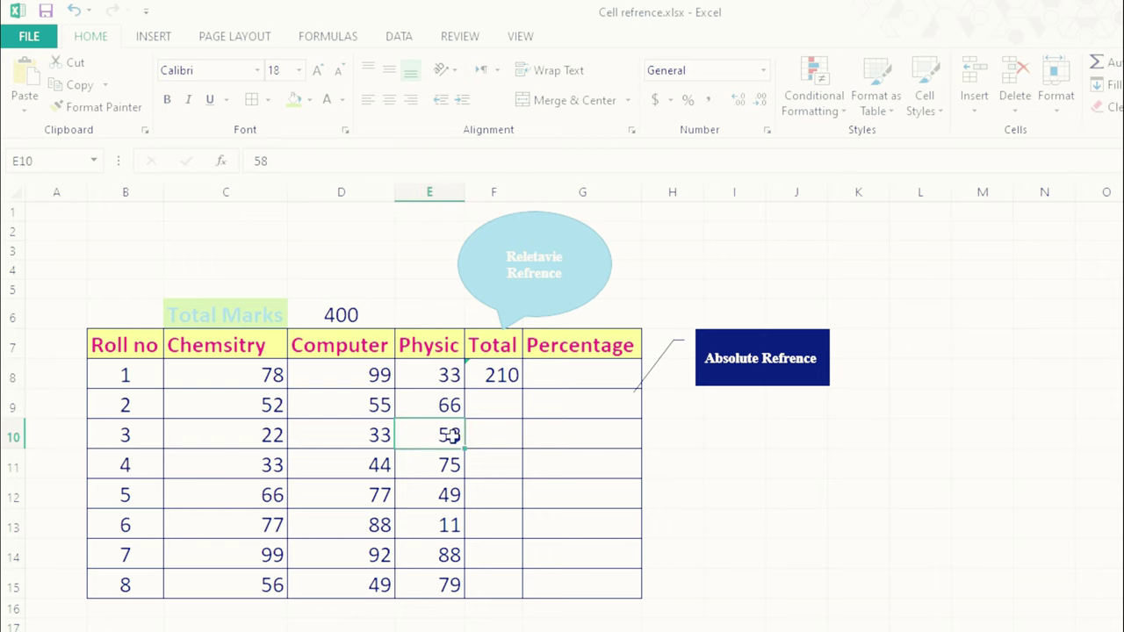
{"action": "left_click", "coordinate": [496, 378]}
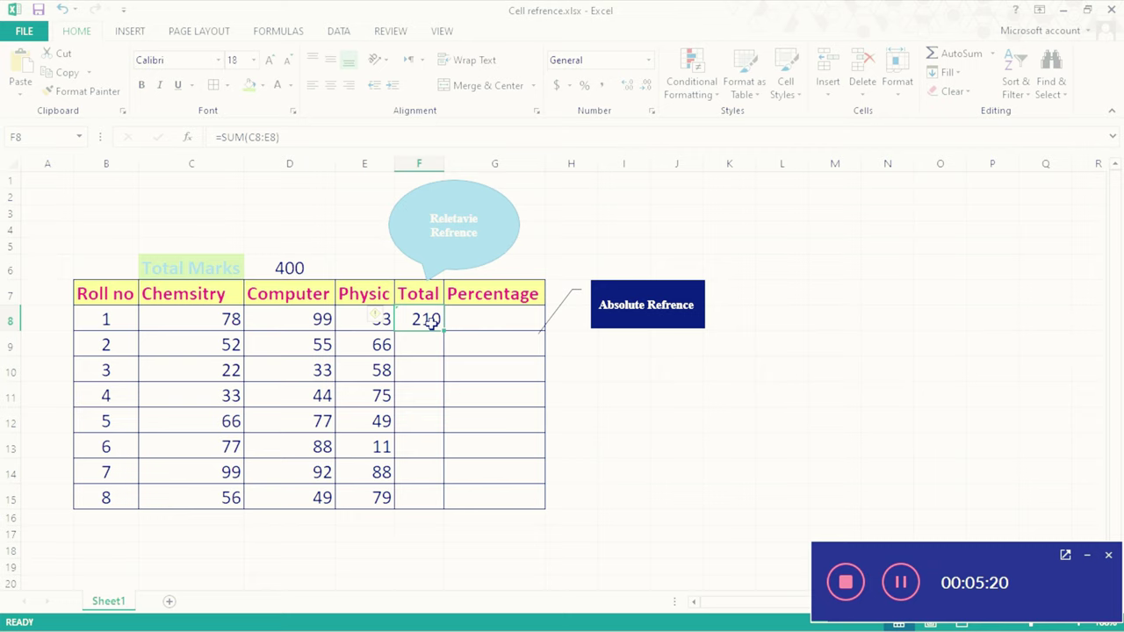
{"action": "left_click", "coordinate": [483, 408]}
{"action": "left_click", "coordinate": [467, 362]}
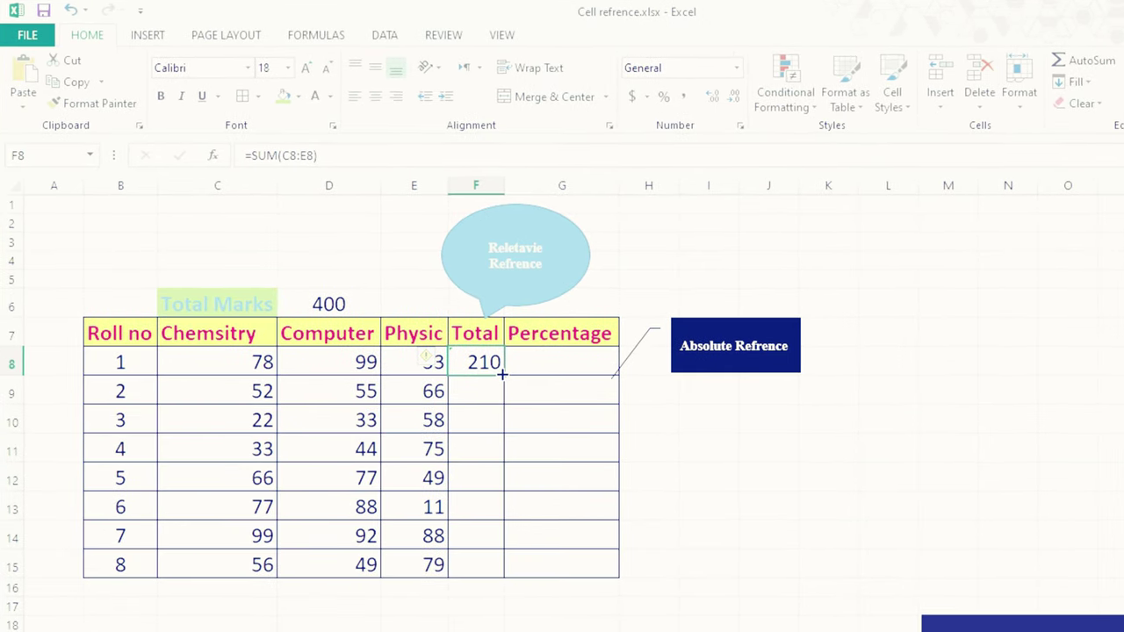
Fill F8's SUM formula down to F15, then check copied formulas like F9's =SUM(C9:E9)
{"action": "left_click_drag", "start_coordinate": [502, 377], "coordinate": [503, 567]}
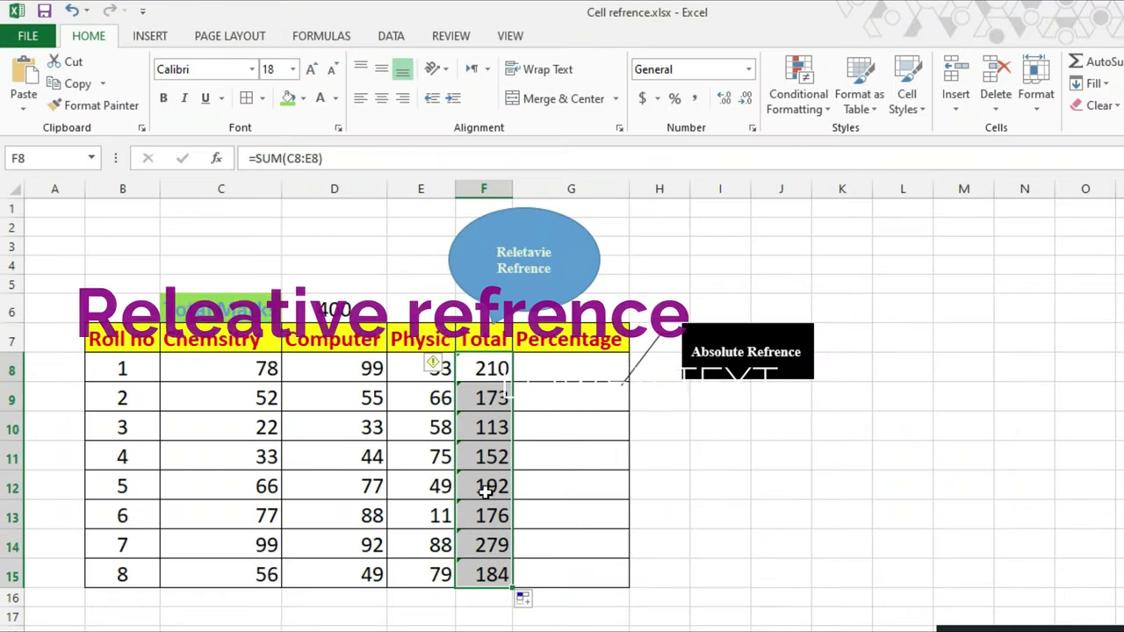
{"action": "left_click", "coordinate": [490, 572]}
{"action": "left_click", "coordinate": [490, 515]}
{"action": "left_click", "coordinate": [490, 428]}
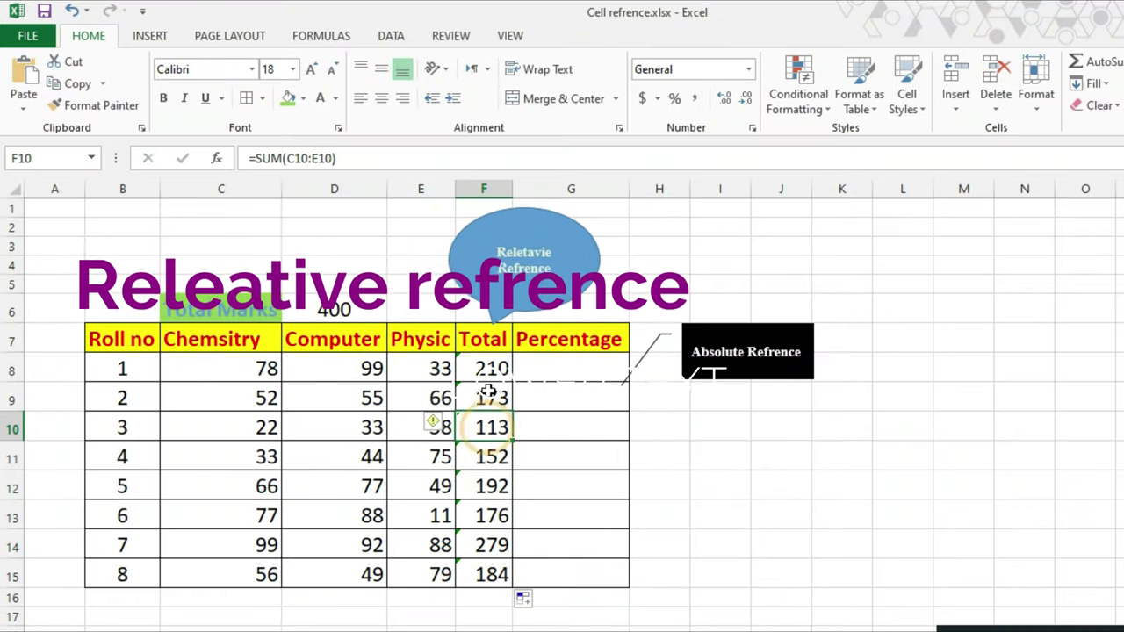
{"action": "left_click", "coordinate": [334, 339]}
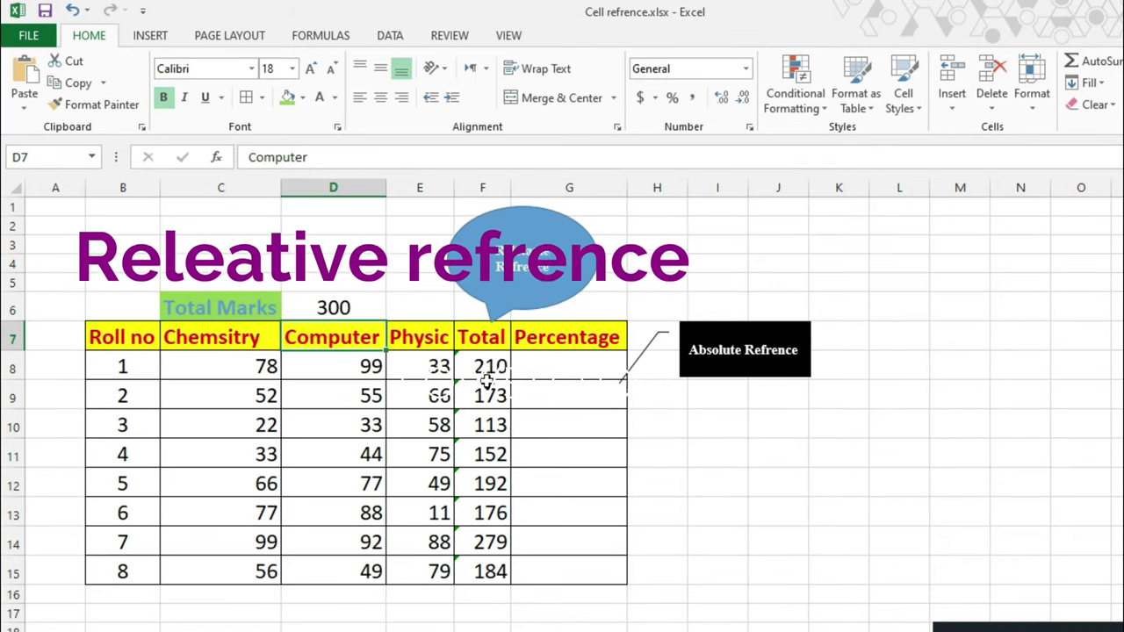
{"action": "left_click", "coordinate": [495, 369]}
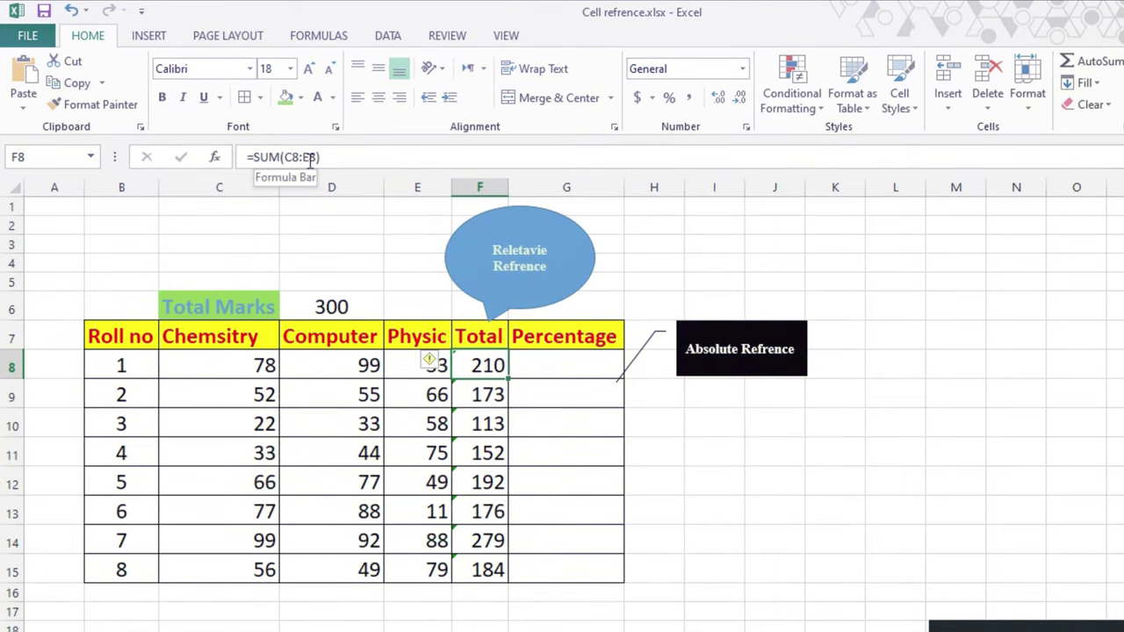
{"action": "left_click", "coordinate": [490, 398]}
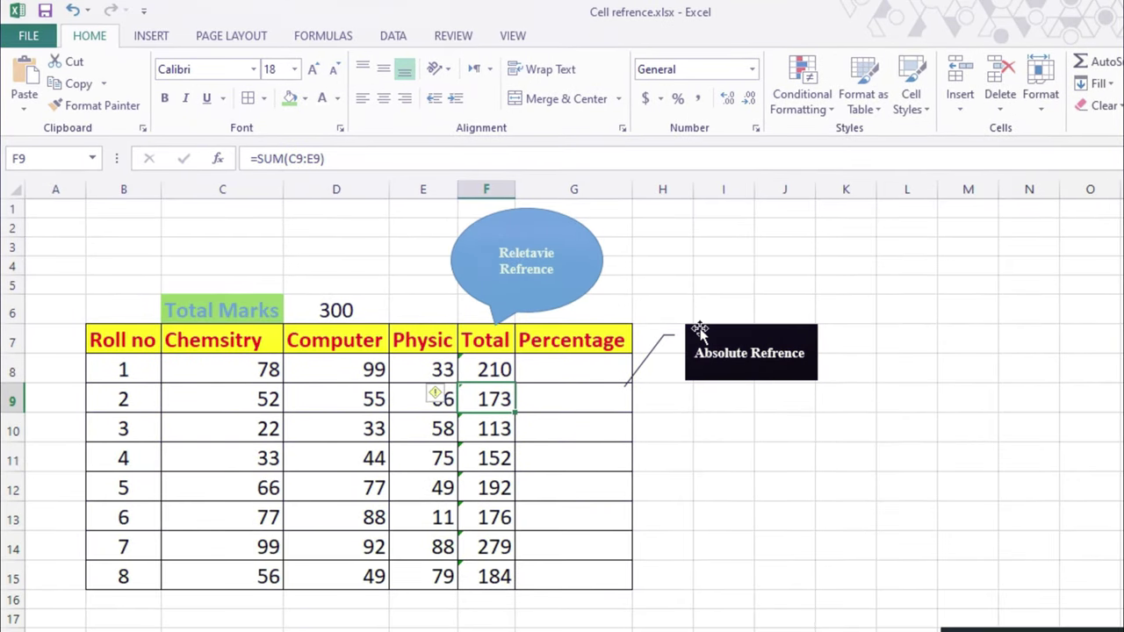
Nudge the Absolute Refrence callout up and begin a formula in G8 with '='
{"action": "left_click_drag", "start_coordinate": [698, 331], "coordinate": [700, 316]}
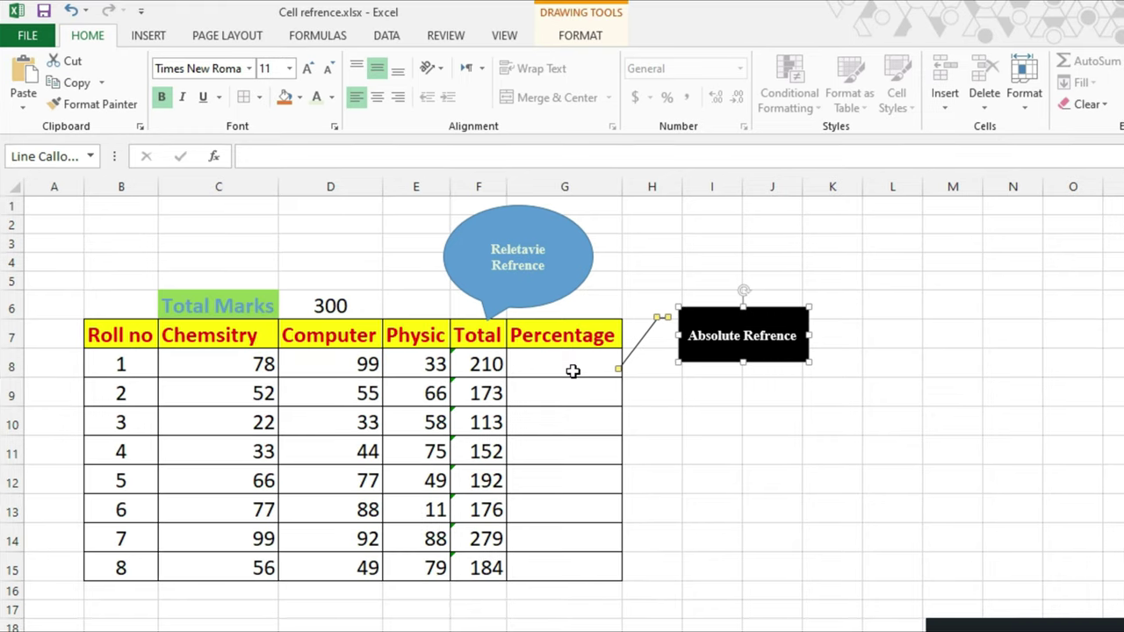
{"action": "left_click", "coordinate": [567, 366]}
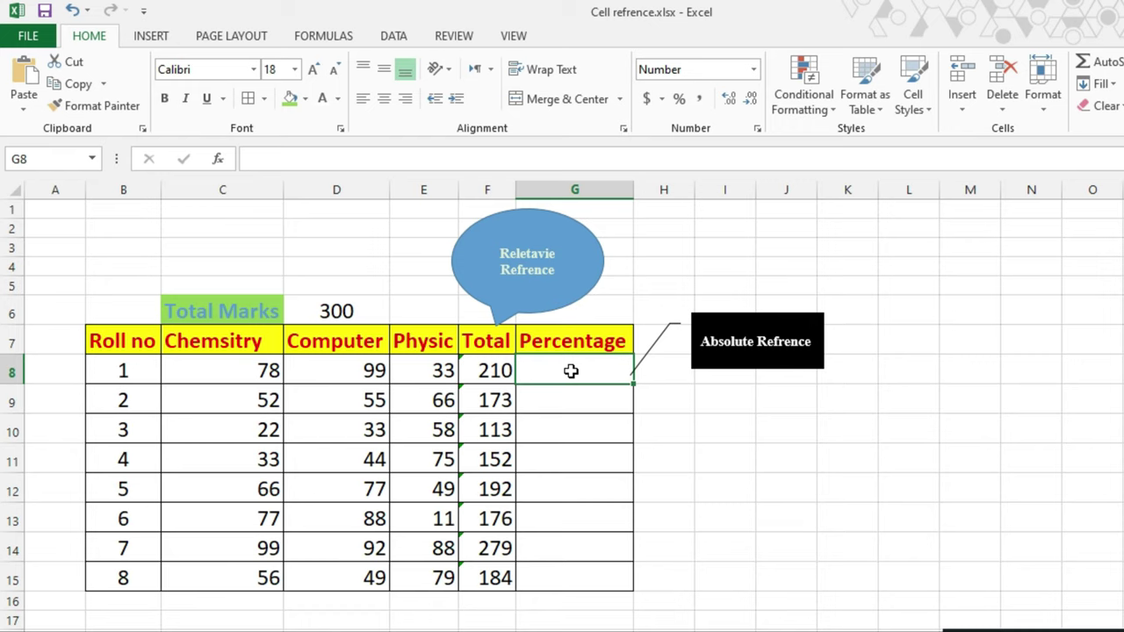
{"action": "type", "text": "="}
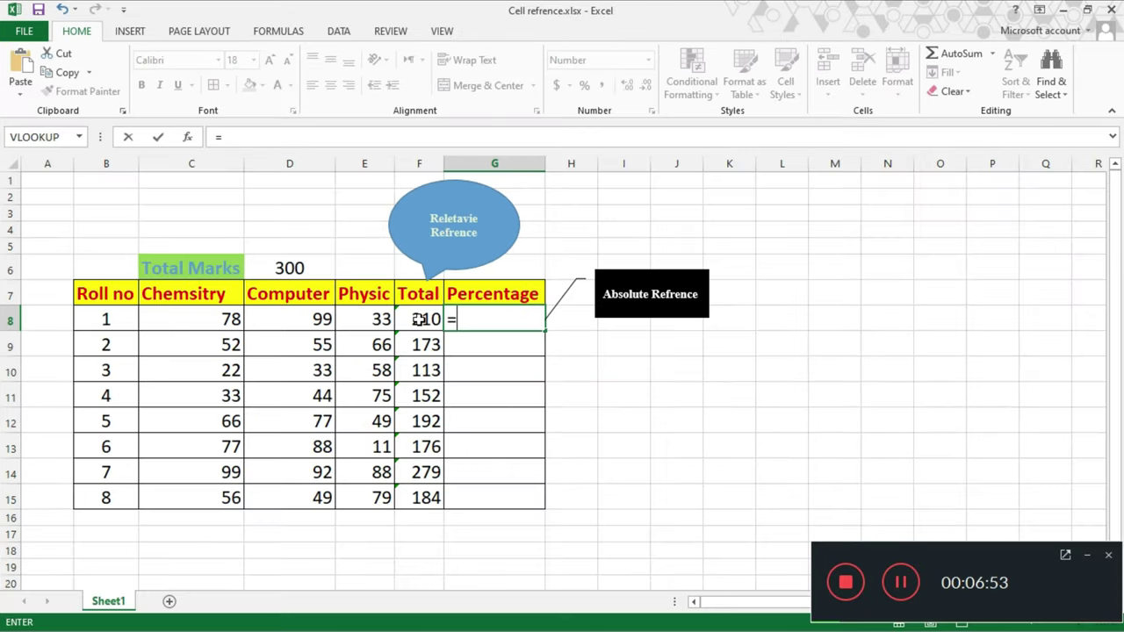
Build G8's percentage formula =F8/D6*100, giving 70.00 for roll 1
{"action": "left_click", "coordinate": [481, 372]}
{"action": "type", "text": "/"}
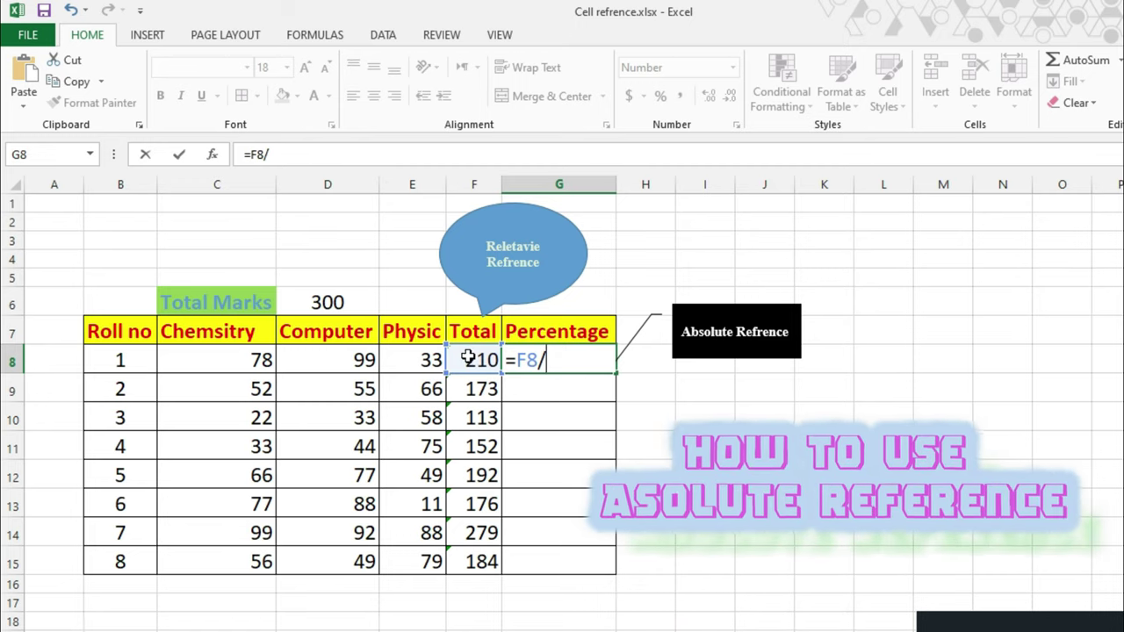
{"action": "left_click", "coordinate": [323, 302]}
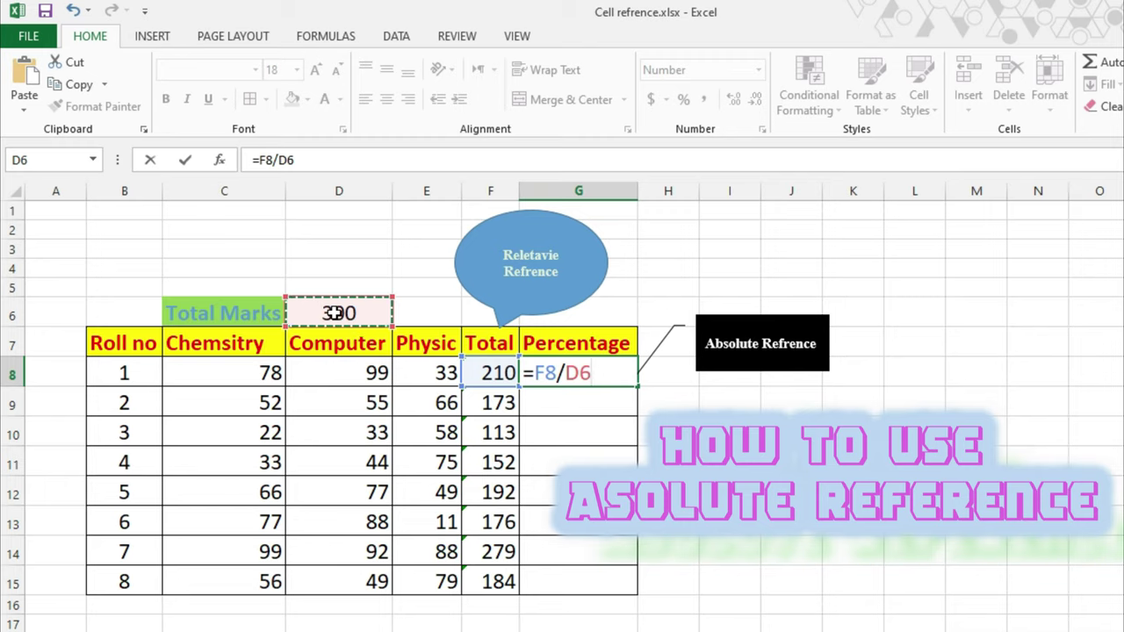
{"action": "type", "text": "*100"}
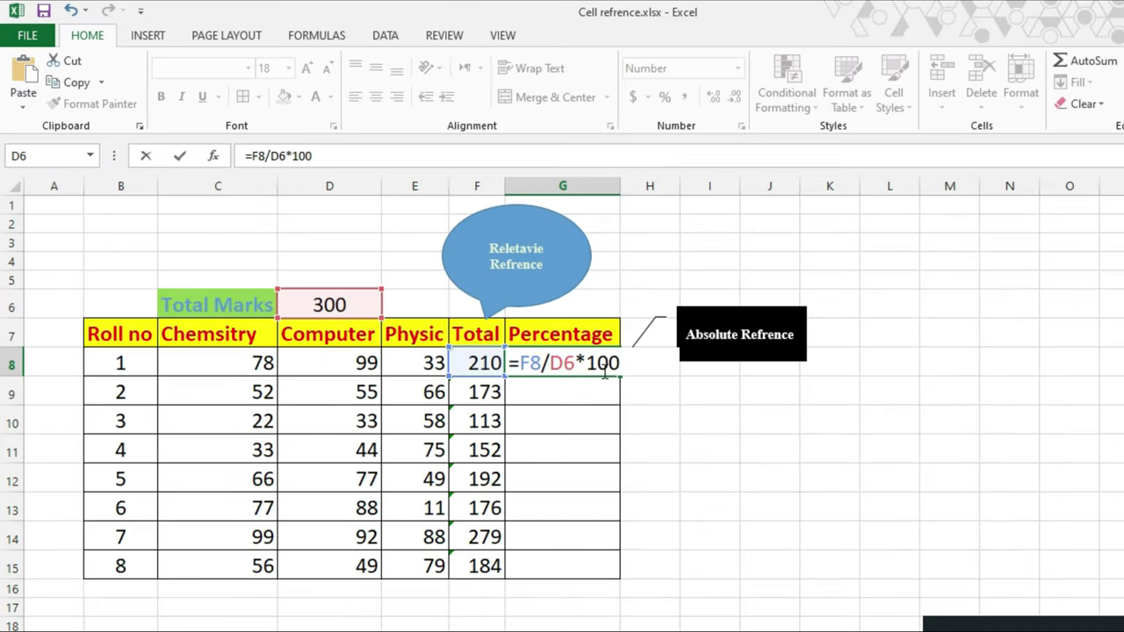
{"action": "key", "text": "Return"}
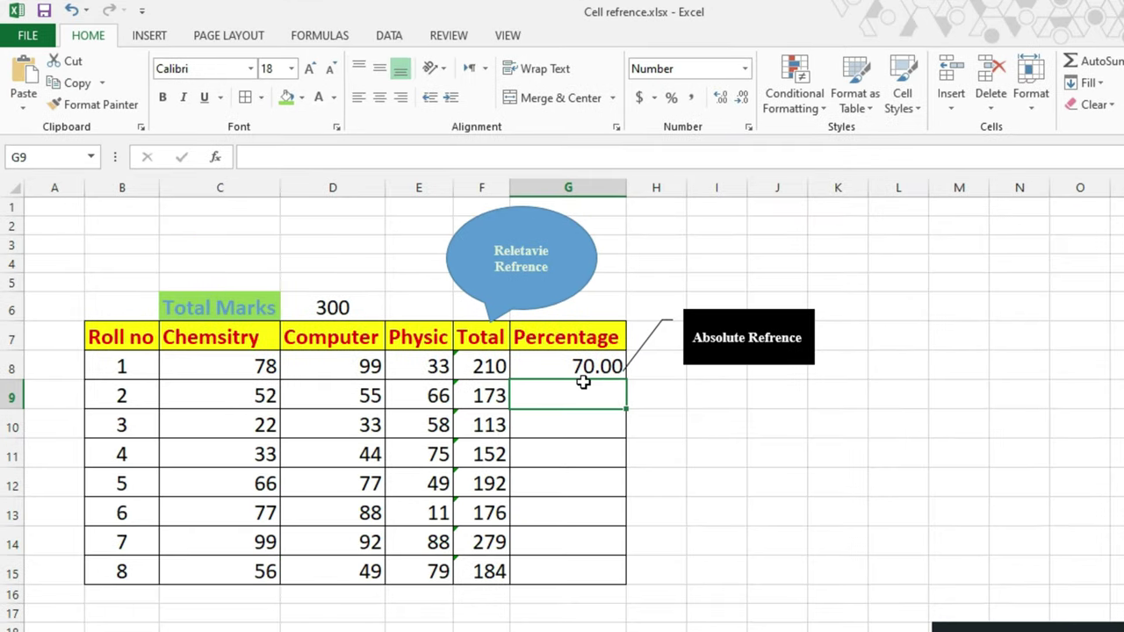
Fill G8's percentage formula down to G15 and inspect the wrong results in G9:G15
{"action": "left_click", "coordinate": [584, 369]}
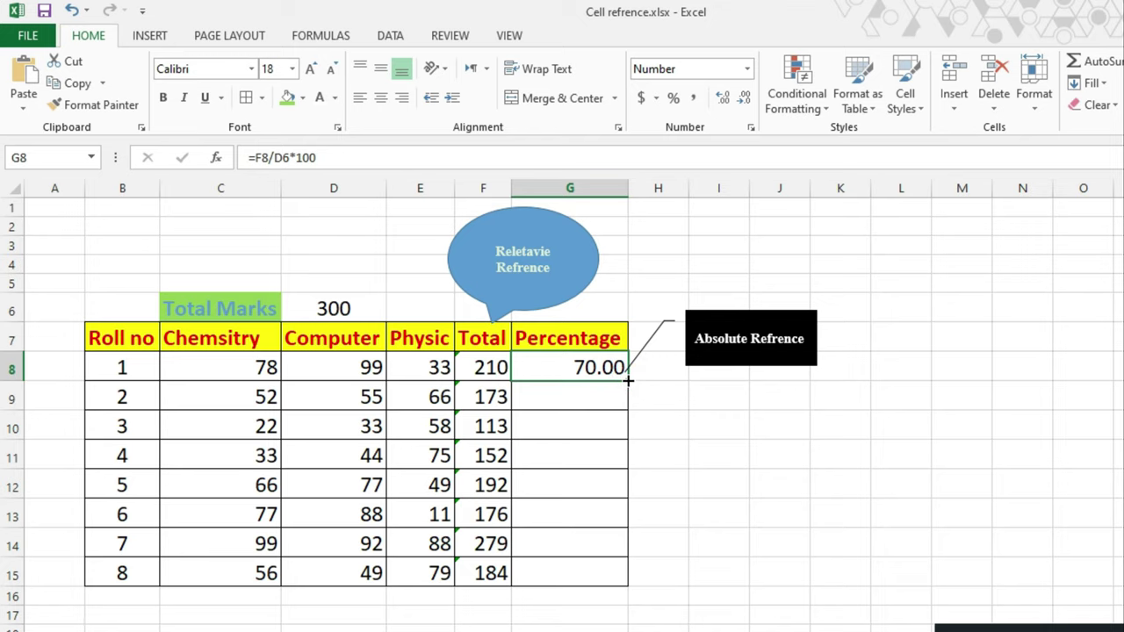
{"action": "left_click_drag", "start_coordinate": [629, 380], "coordinate": [625, 576]}
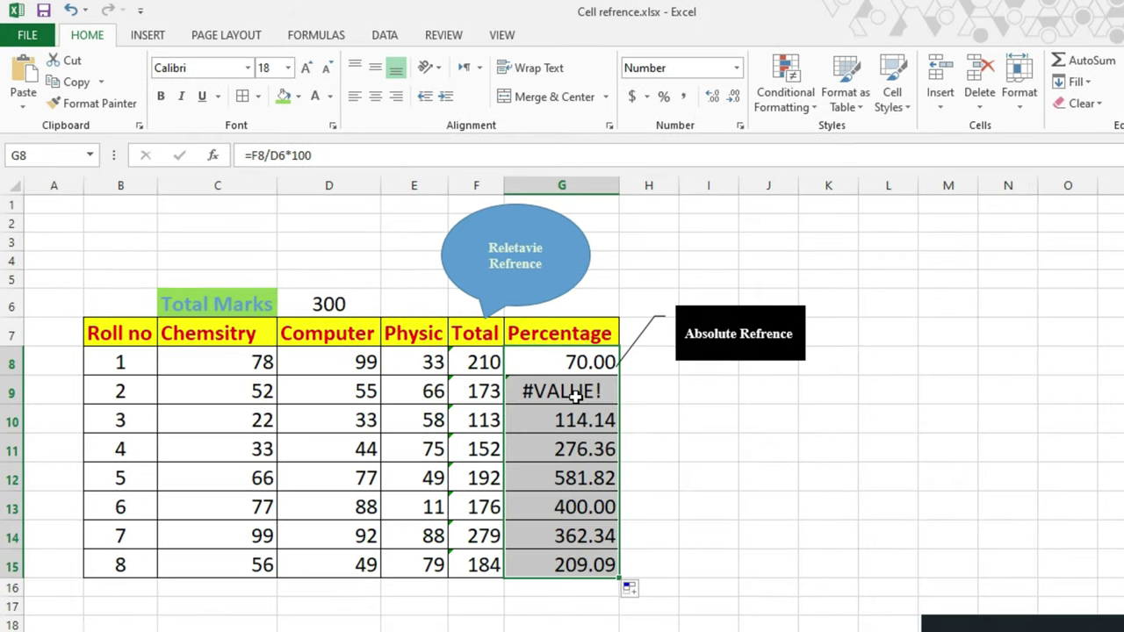
{"action": "left_click_drag", "start_coordinate": [575, 395], "coordinate": [581, 559]}
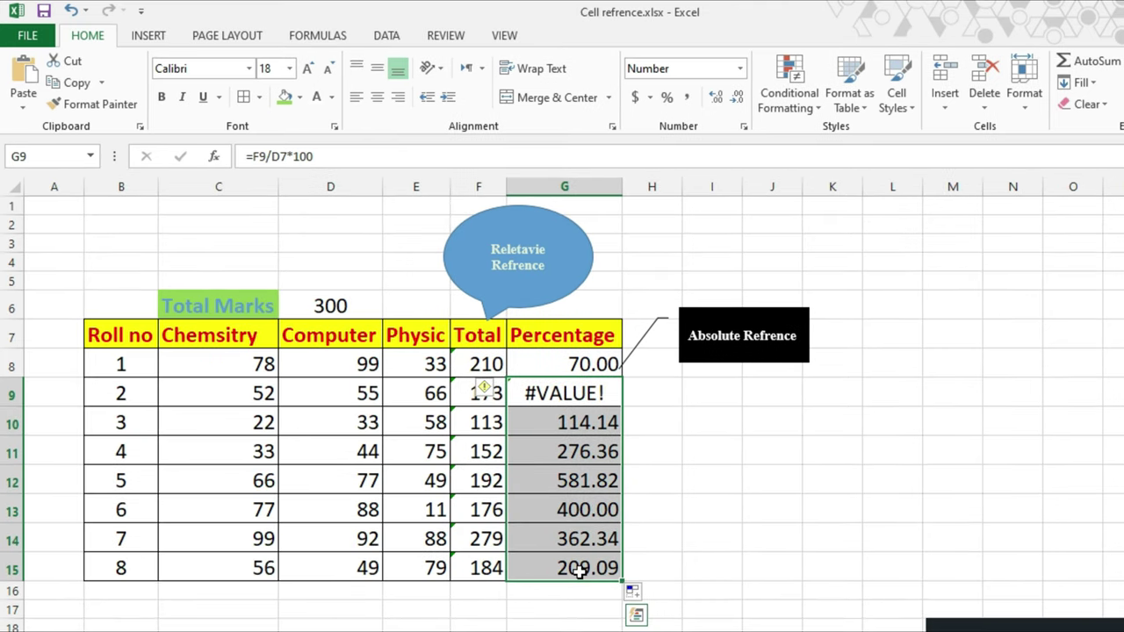
{"action": "left_click", "coordinate": [567, 479]}
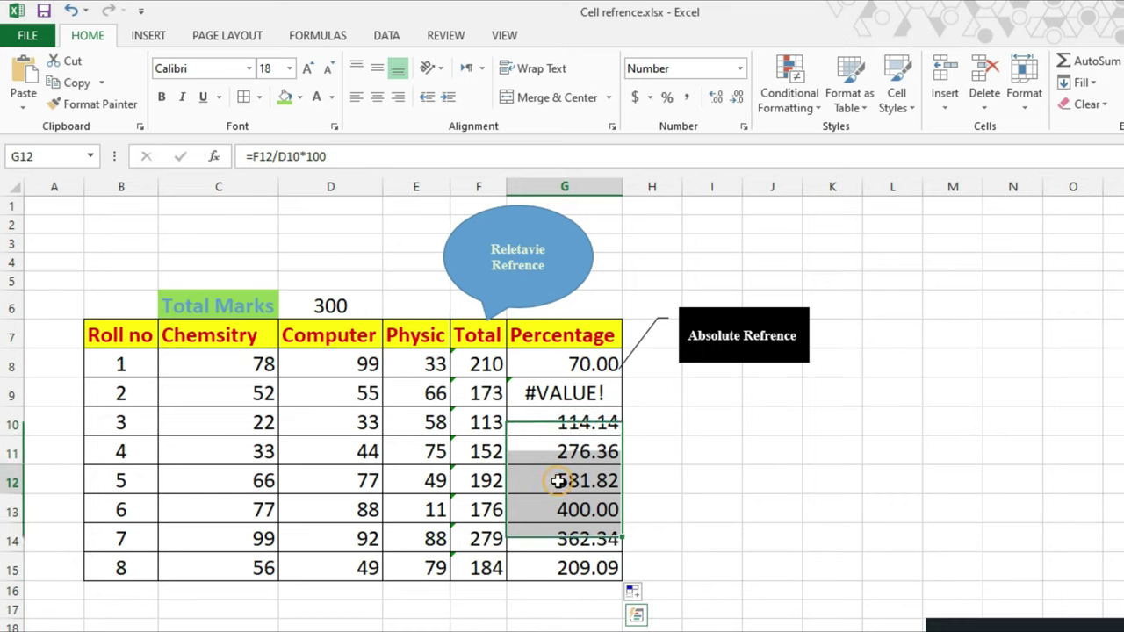
{"action": "left_click", "coordinate": [548, 396]}
{"action": "left_click_drag", "start_coordinate": [549, 395], "coordinate": [577, 569]}
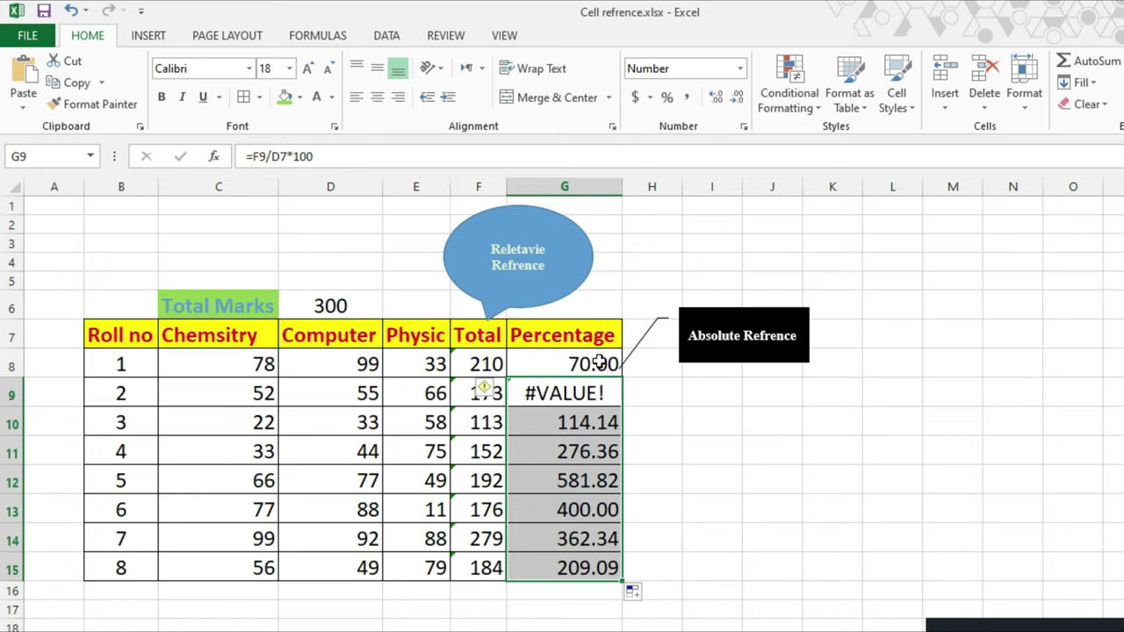
Compare D6, G8's formula and G9's formula, which now refers to D7
{"action": "left_click", "coordinate": [351, 308]}
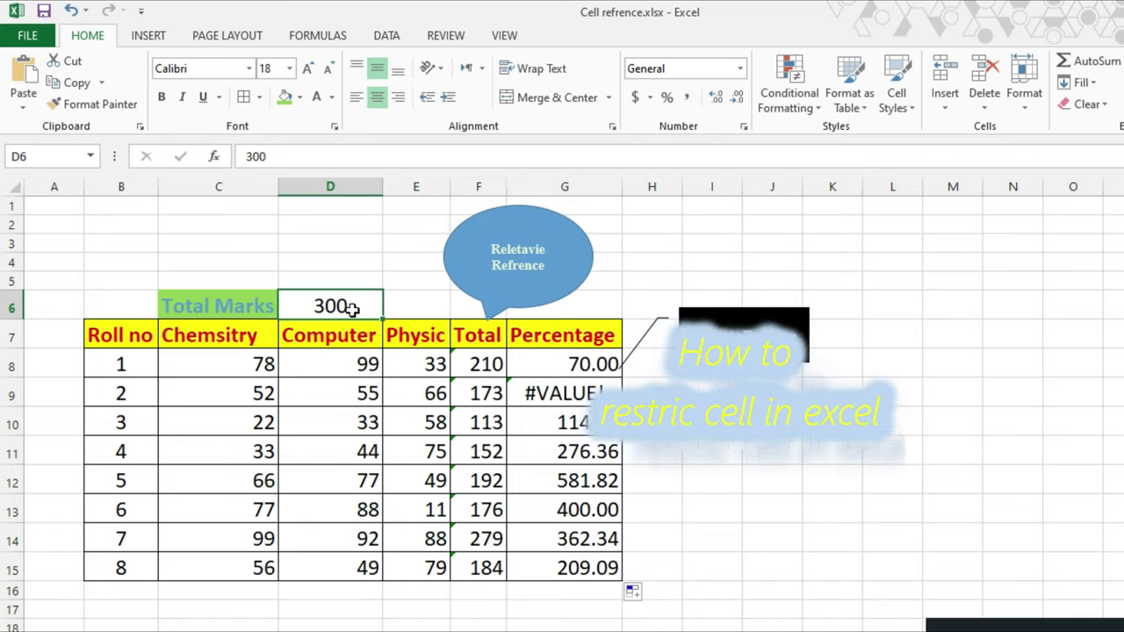
{"action": "left_click", "coordinate": [563, 365]}
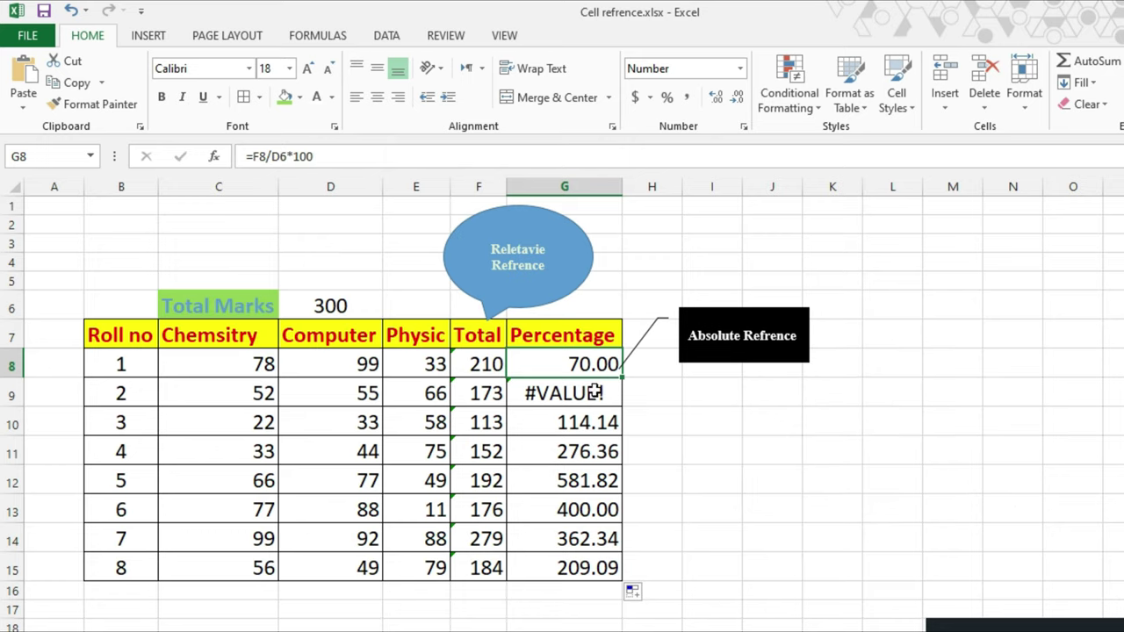
{"action": "left_click", "coordinate": [587, 394]}
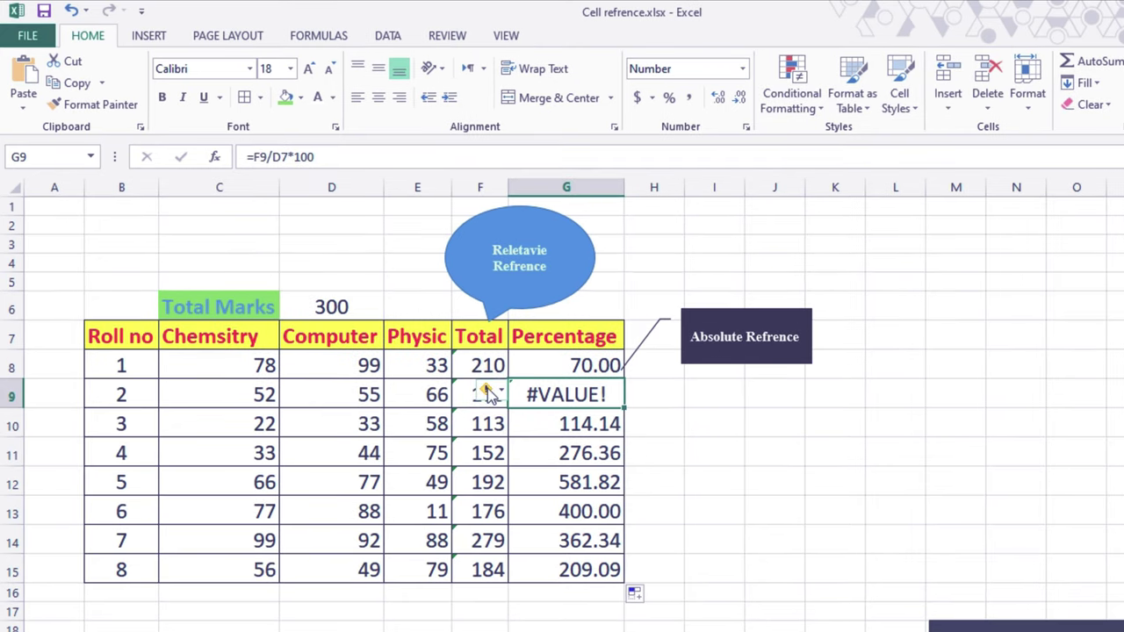
Reopen G8's formula =F8/D6*100 in the formula bar for editing
{"action": "mouse_move", "coordinate": [488, 394]}
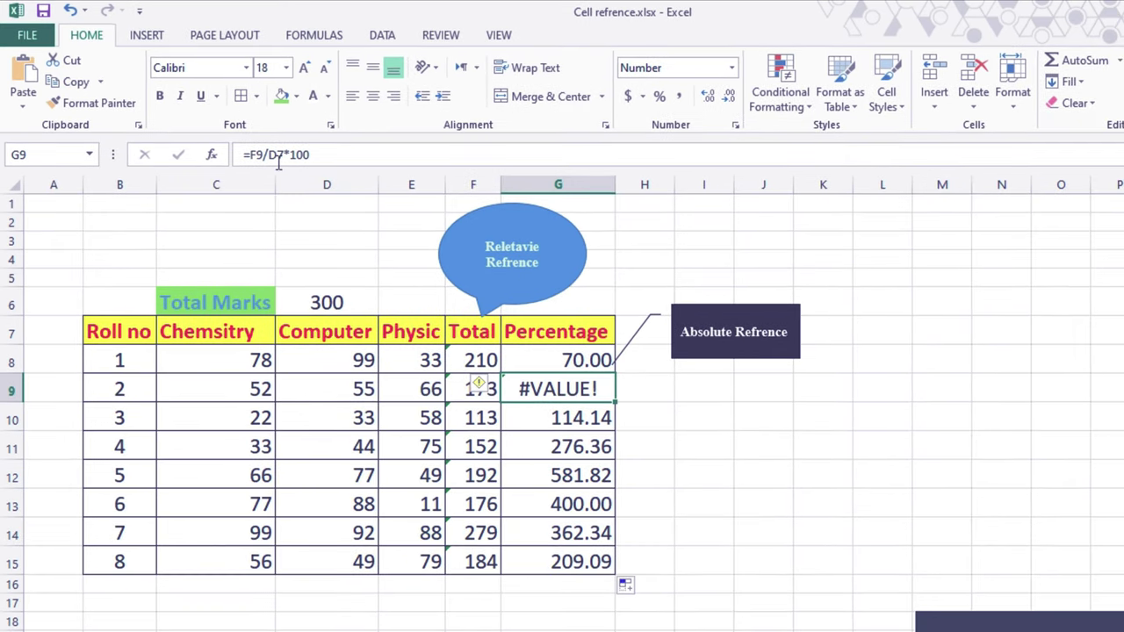
{"action": "left_click", "coordinate": [326, 290]}
{"action": "left_click", "coordinate": [558, 360]}
{"action": "left_click", "coordinate": [277, 155]}
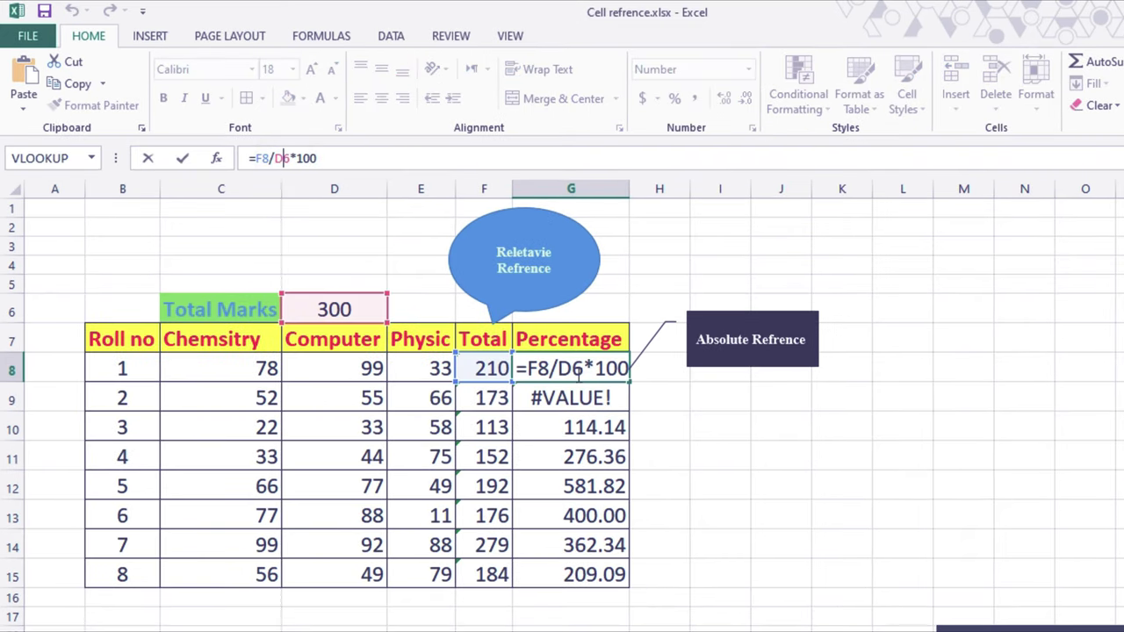
Lock D6 as $D$6 so G8 reads =F8/$D$6*100, then reselect G8
{"action": "left_click", "coordinate": [303, 157]}
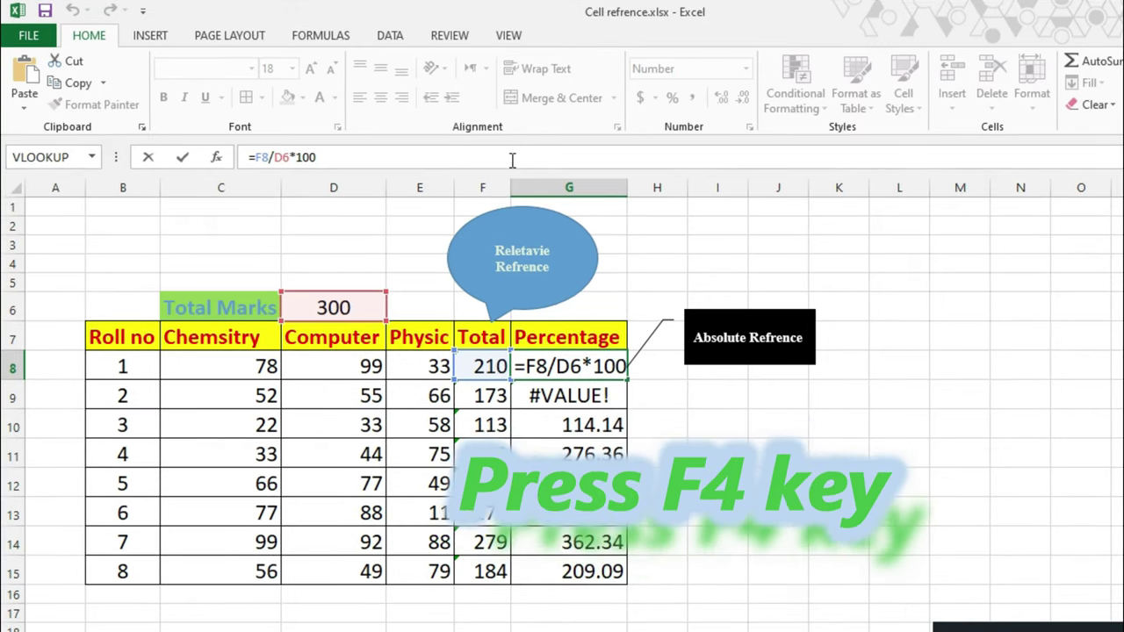
{"action": "key", "text": "F4"}
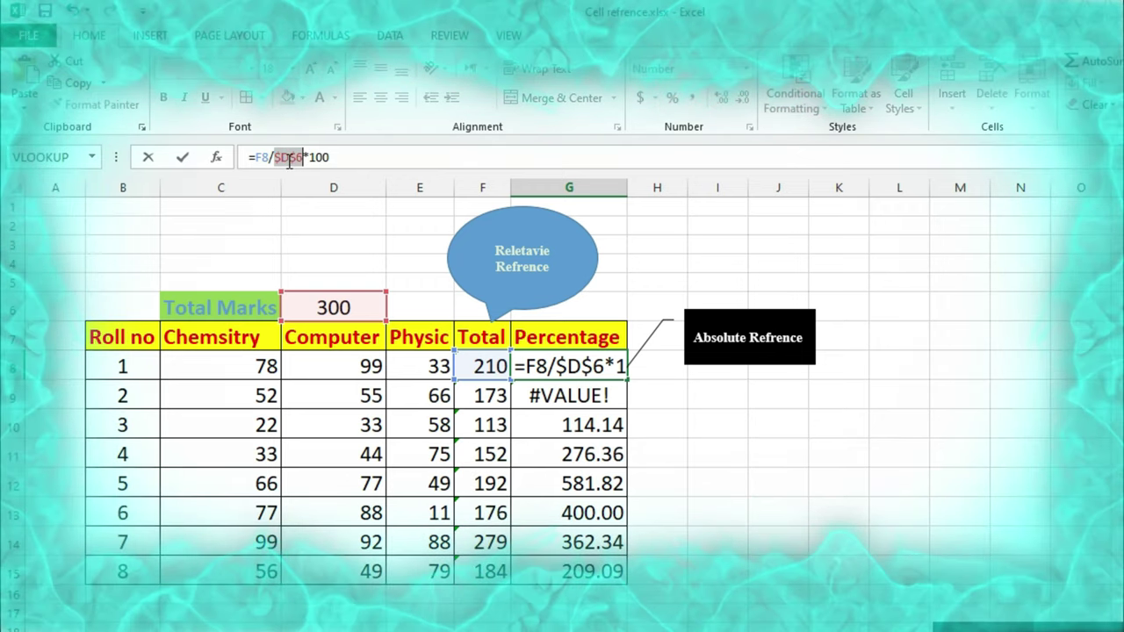
{"action": "key", "text": "Return"}
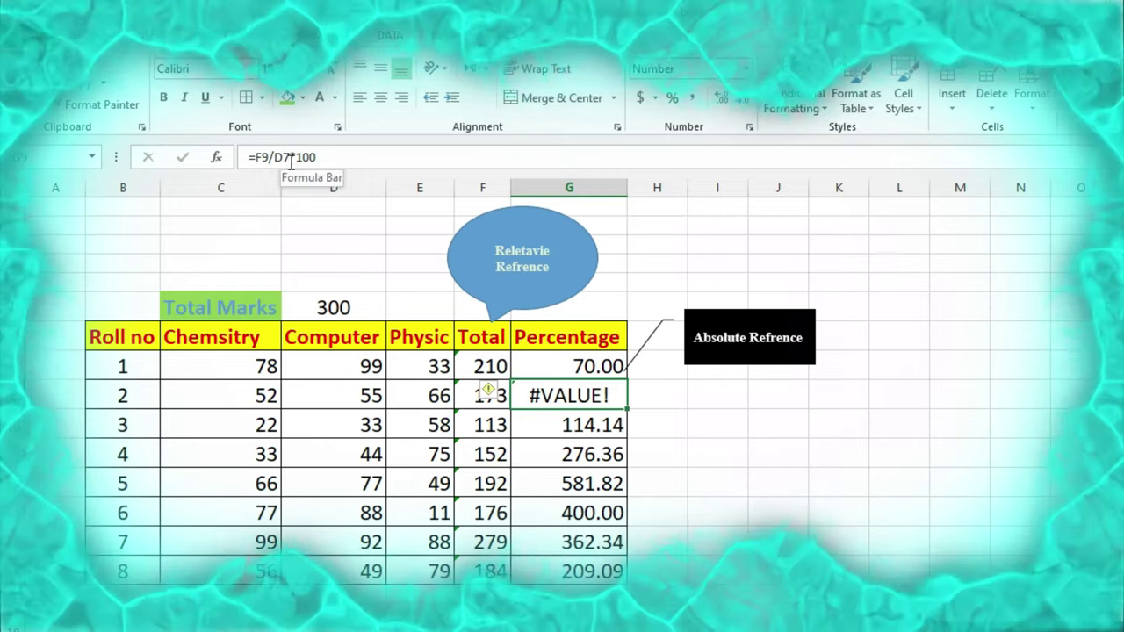
{"action": "left_click", "coordinate": [580, 365]}
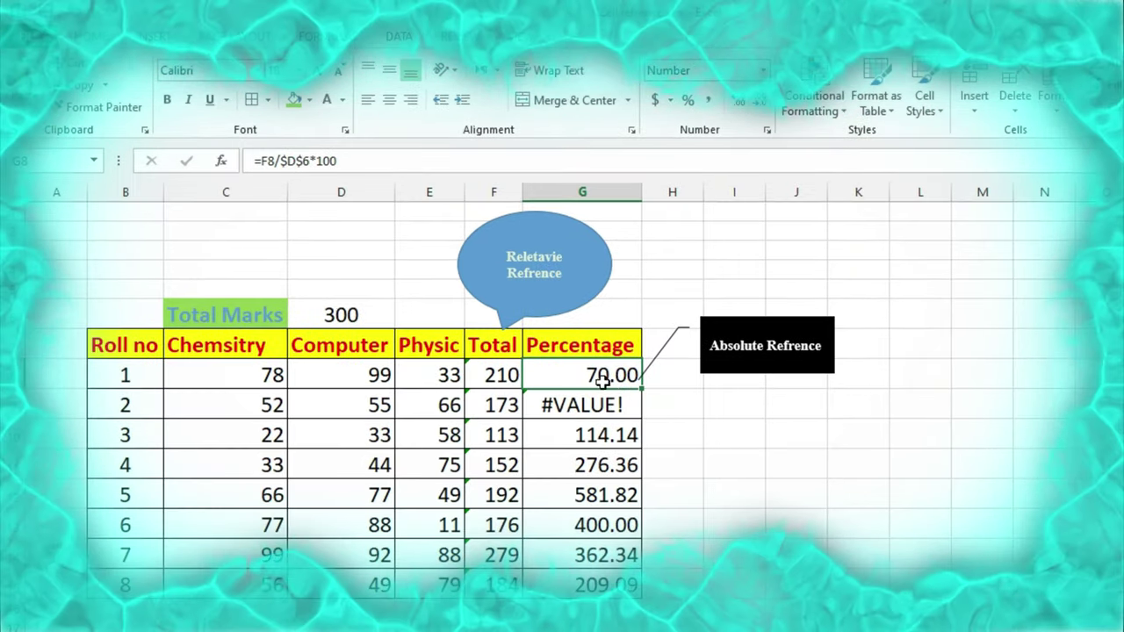